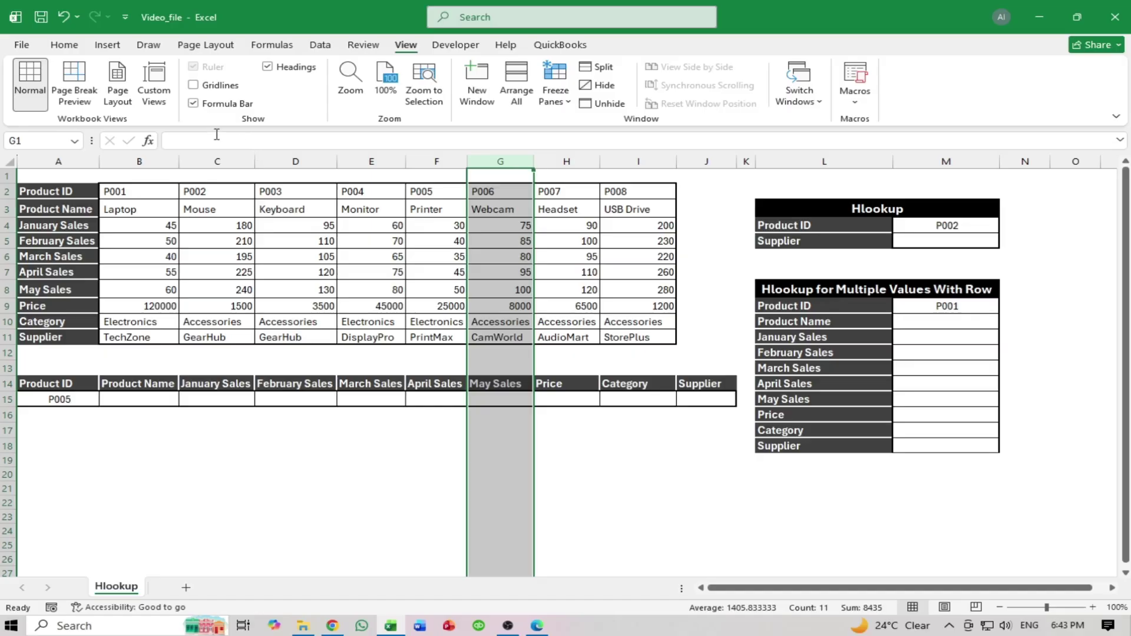
Mark the P001 to P005 columns of the product table with vertical red highlighter strokes
{"action": "left_click", "coordinate": [145, 46]}
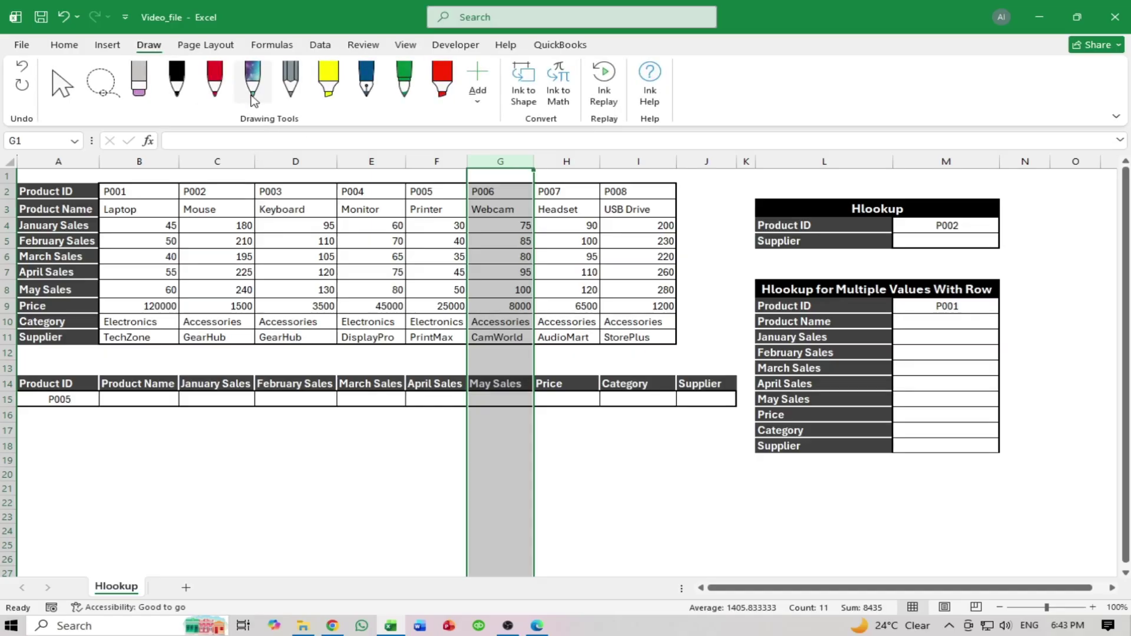
{"action": "left_click", "coordinate": [442, 80]}
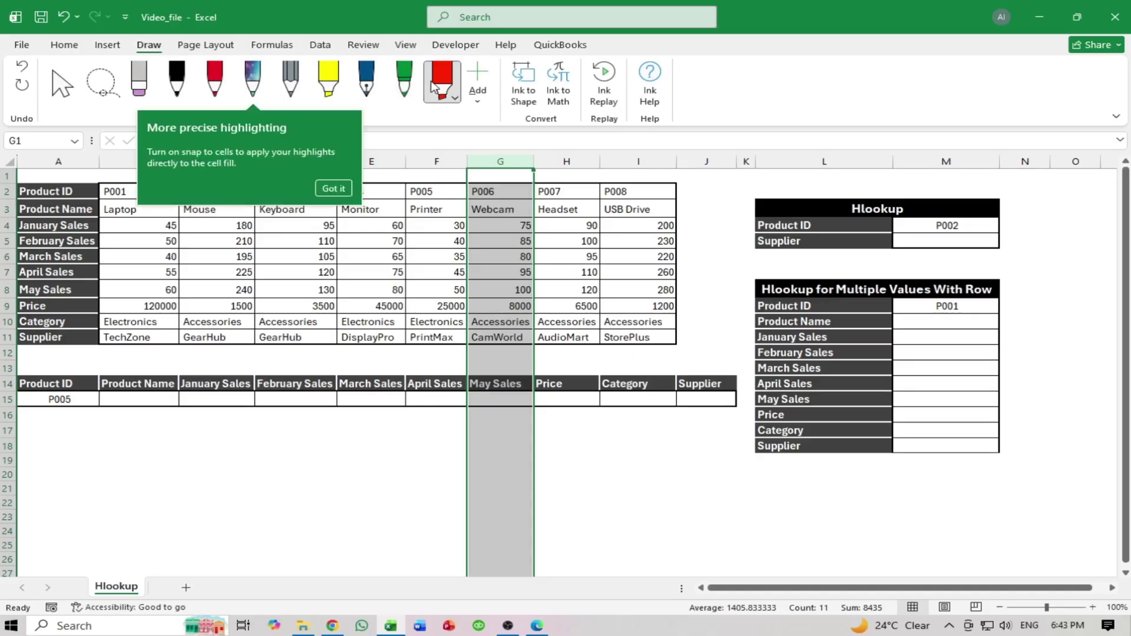
{"action": "left_click", "coordinate": [333, 188]}
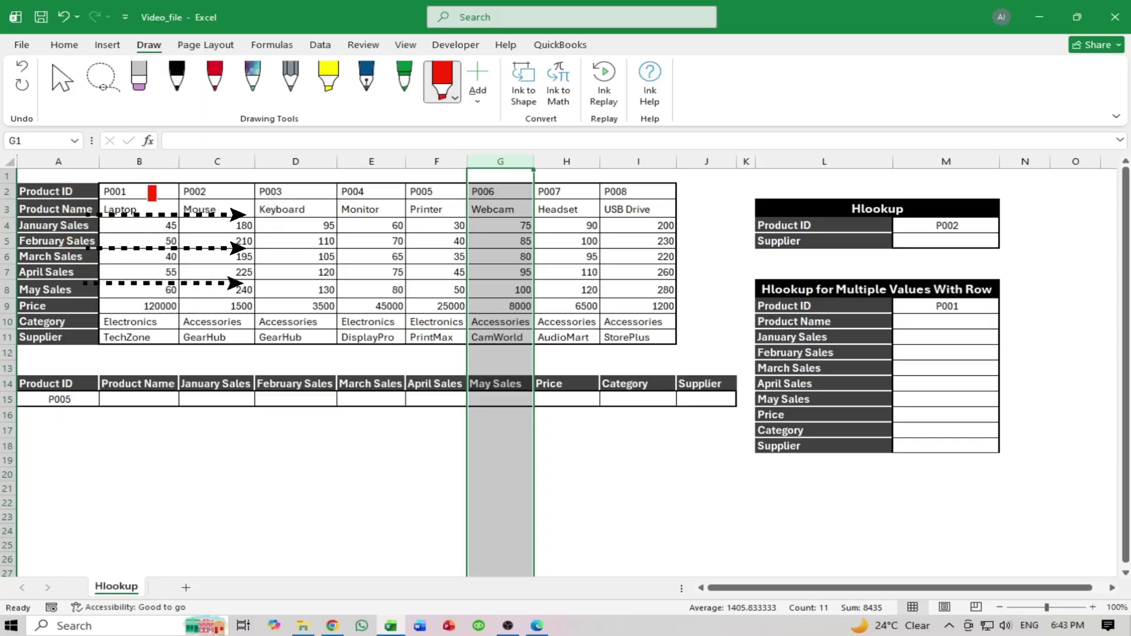
{"action": "left_click_drag", "start_coordinate": [148, 175], "coordinate": [154, 335]}
{"action": "left_click_drag", "start_coordinate": [216, 181], "coordinate": [217, 341]}
{"action": "left_click_drag", "start_coordinate": [310, 172], "coordinate": [309, 347]}
{"action": "left_click_drag", "start_coordinate": [372, 181], "coordinate": [372, 351]}
{"action": "left_click_drag", "start_coordinate": [457, 205], "coordinate": [438, 338]}
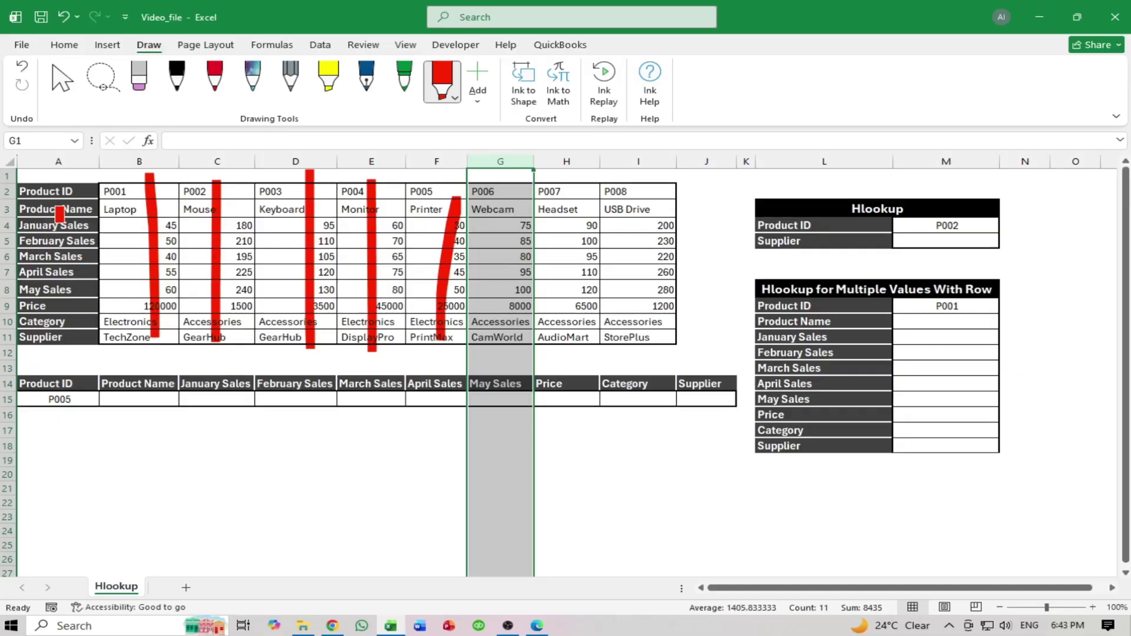
Draw five horizontal red highlighter strokes across the product table, from the row headings into the P001 and P002 columns
{"action": "left_click_drag", "start_coordinate": [37, 200], "coordinate": [231, 203]}
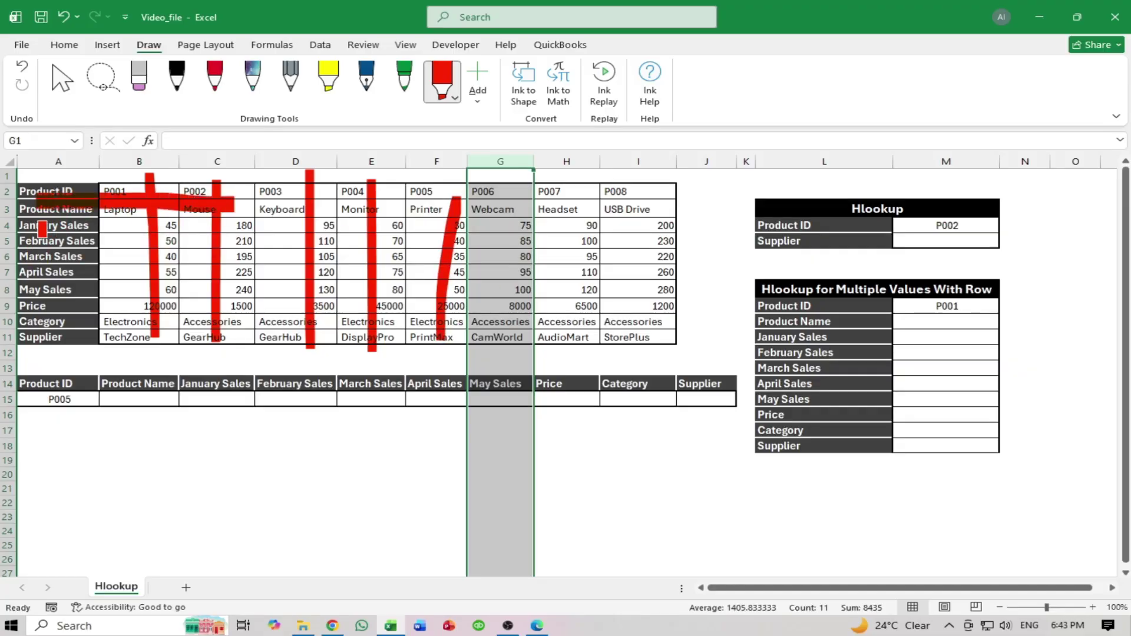
{"action": "left_click_drag", "start_coordinate": [38, 229], "coordinate": [219, 242]}
{"action": "left_click_drag", "start_coordinate": [35, 270], "coordinate": [188, 269]}
{"action": "left_click_drag", "start_coordinate": [75, 293], "coordinate": [177, 307]}
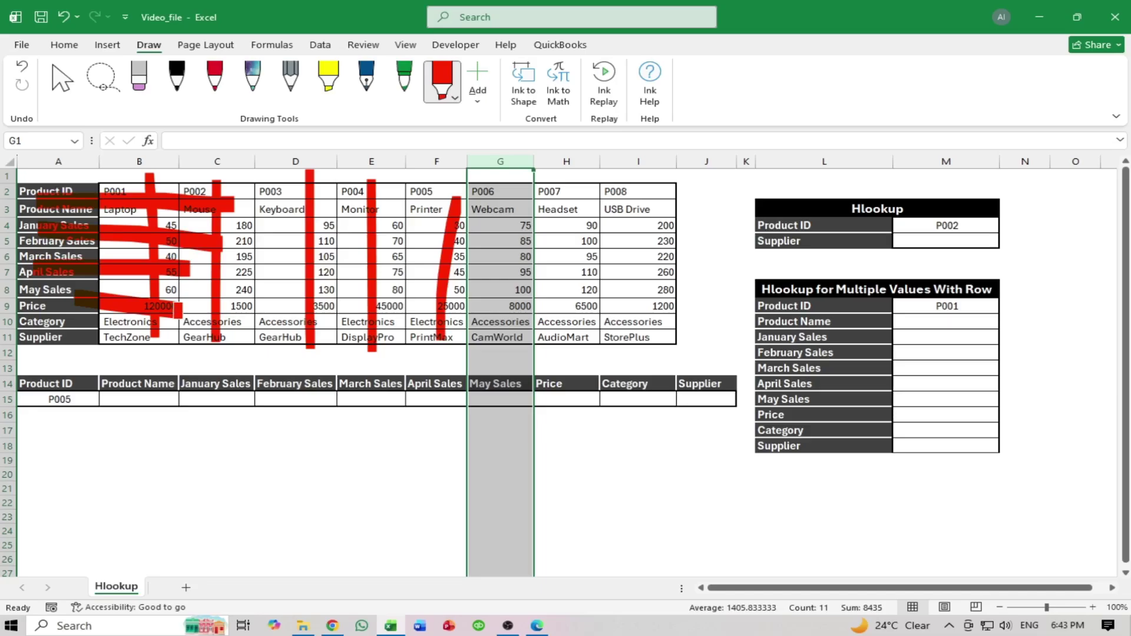
{"action": "left_click_drag", "start_coordinate": [82, 336], "coordinate": [244, 351]}
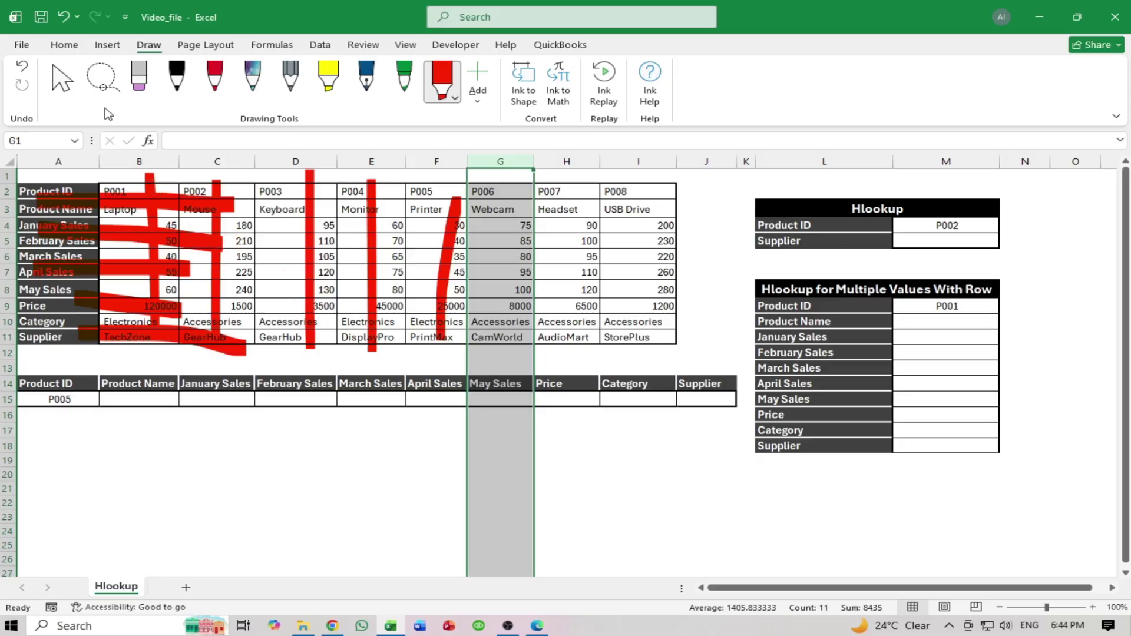
Undo all the red highlighter strokes on the product table
{"action": "left_click", "coordinate": [93, 88]}
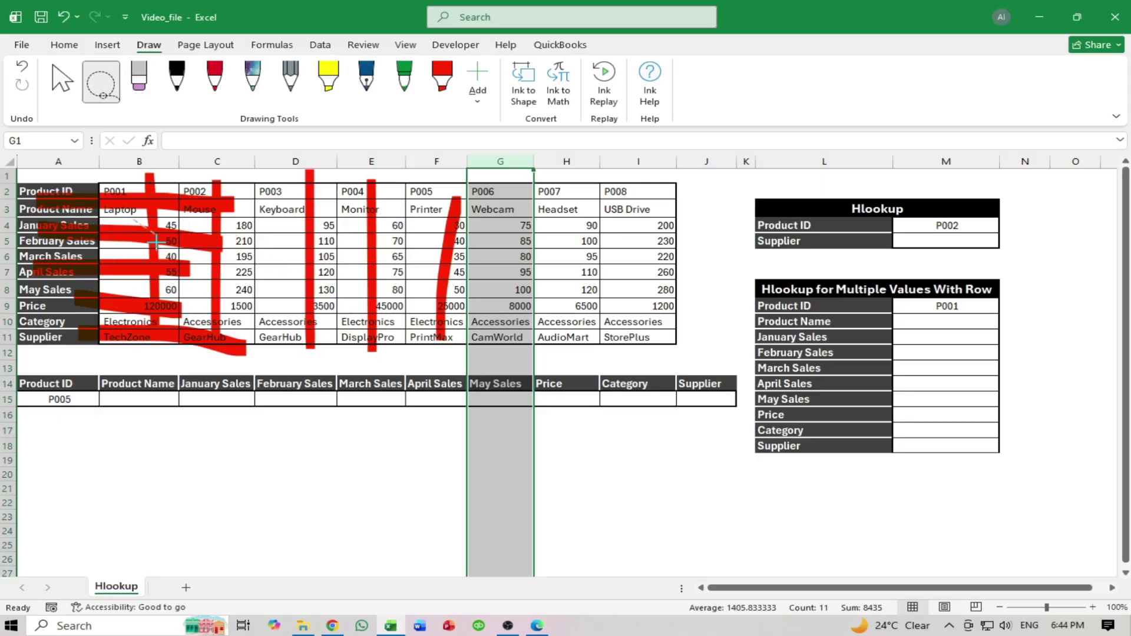
{"action": "left_click", "coordinate": [21, 66]}
{"action": "left_click", "coordinate": [21, 66]}
{"action": "left_click", "coordinate": [20, 66]}
{"action": "left_click", "coordinate": [21, 66]}
{"action": "left_click", "coordinate": [21, 66]}
{"action": "left_click", "coordinate": [21, 66]}
{"action": "left_click", "coordinate": [21, 66]}
{"action": "left_click", "coordinate": [21, 66]}
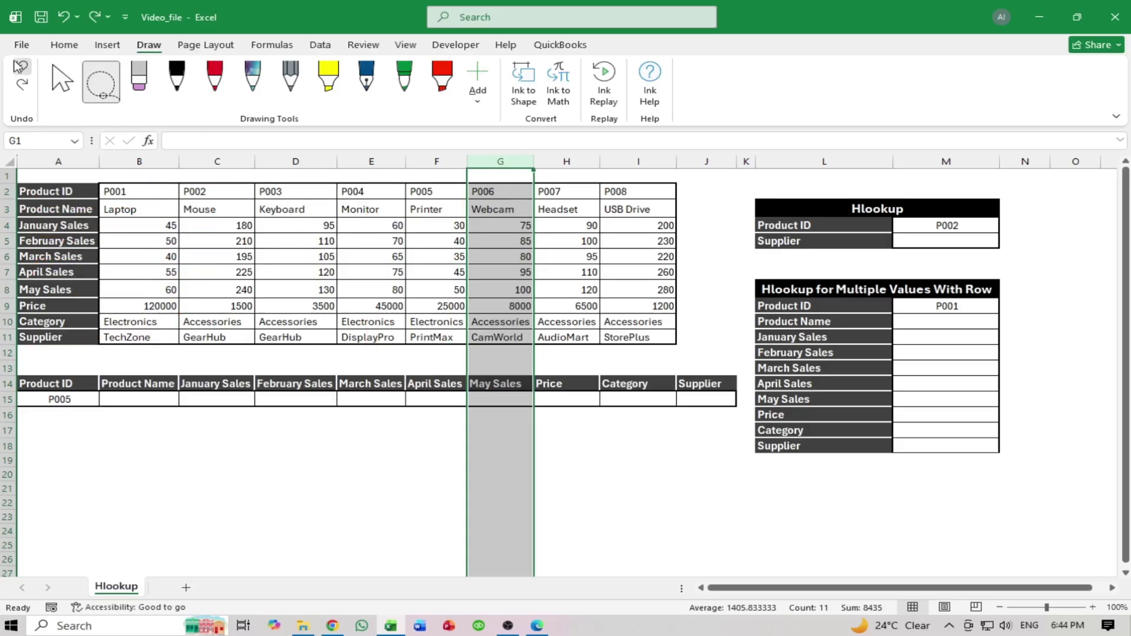
{"action": "left_click", "coordinate": [21, 66]}
Examine the Hlookup table, the row 14 lookup headings and the Hlookup for Multiple Values With Row table
{"action": "left_click", "coordinate": [64, 45]}
{"action": "left_click", "coordinate": [639, 256]}
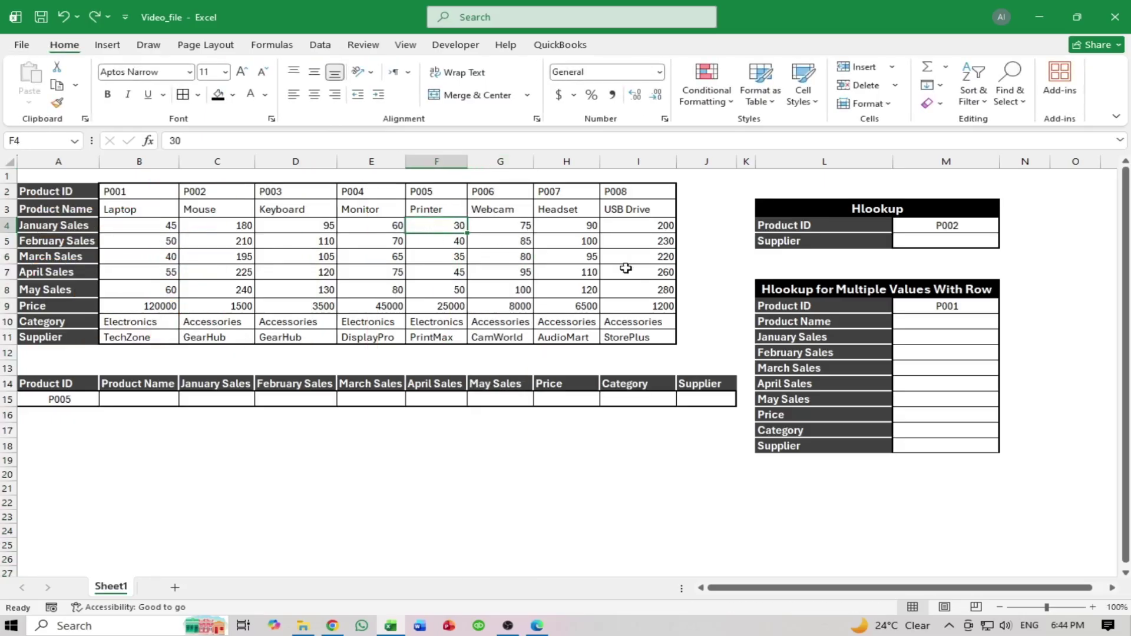
{"action": "left_click_drag", "start_coordinate": [854, 209], "coordinate": [809, 265]}
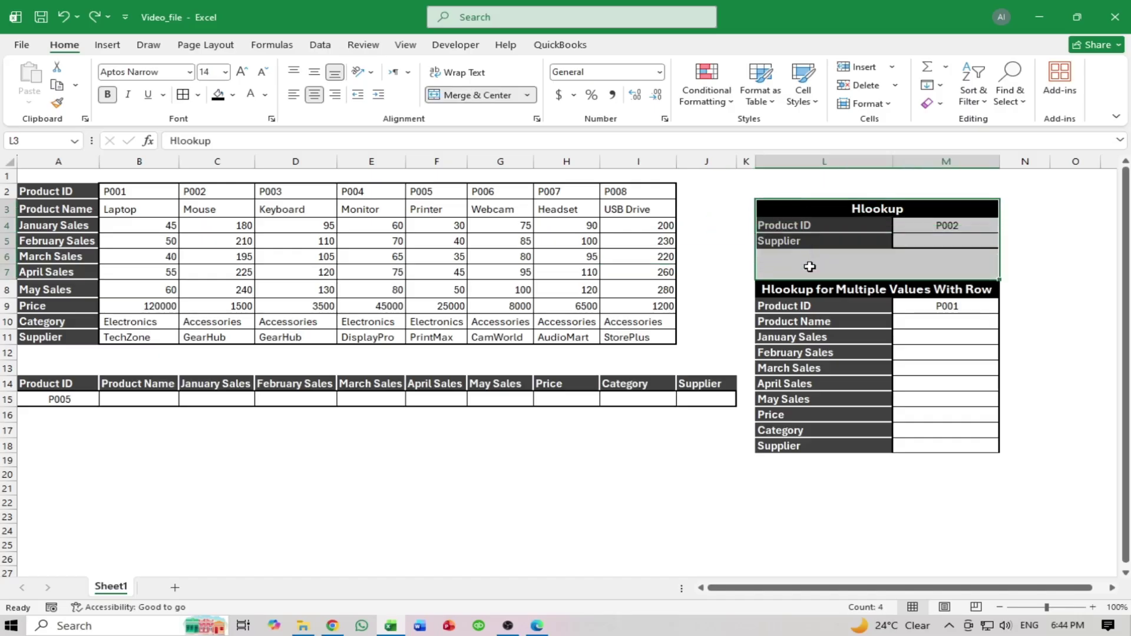
{"action": "left_click", "coordinate": [886, 213]}
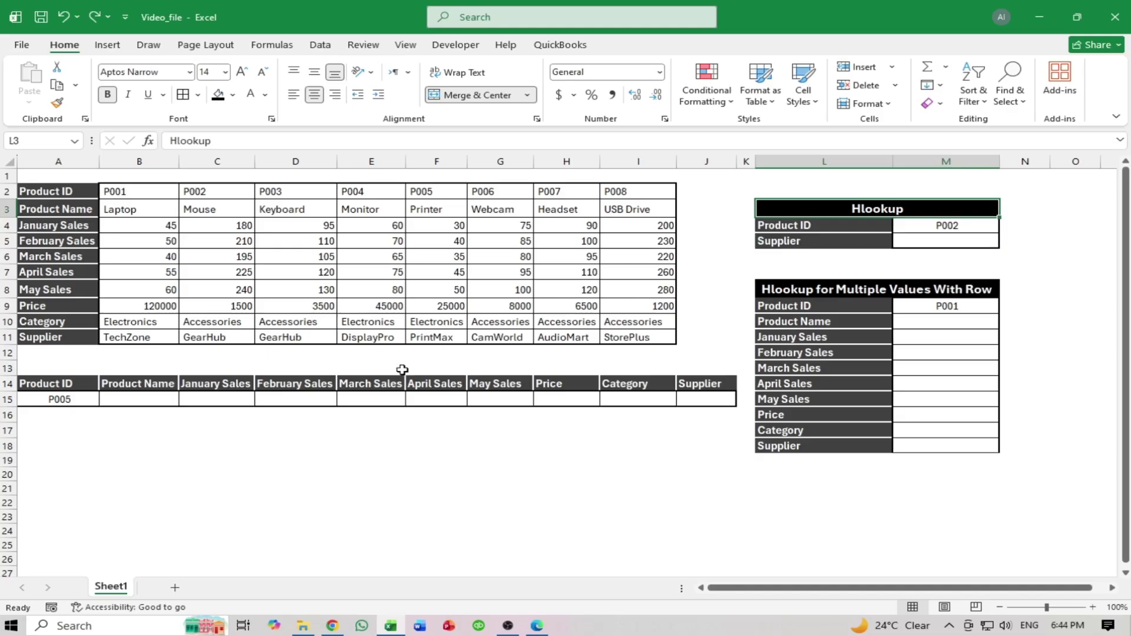
{"action": "left_click_drag", "start_coordinate": [208, 362], "coordinate": [472, 447]}
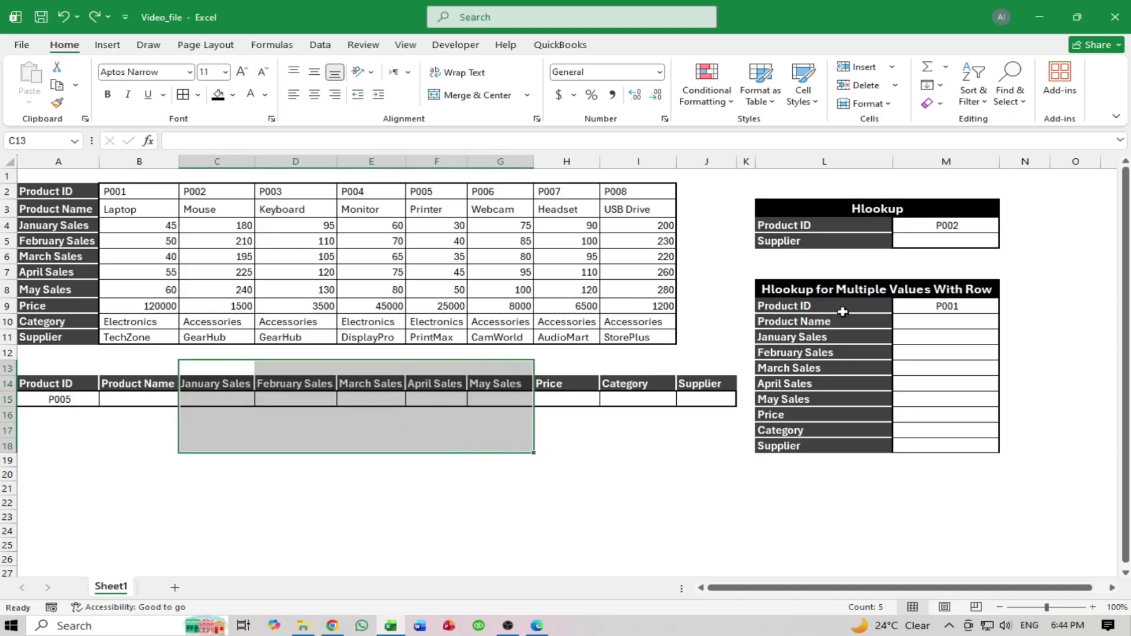
{"action": "left_click_drag", "start_coordinate": [842, 309], "coordinate": [857, 447]}
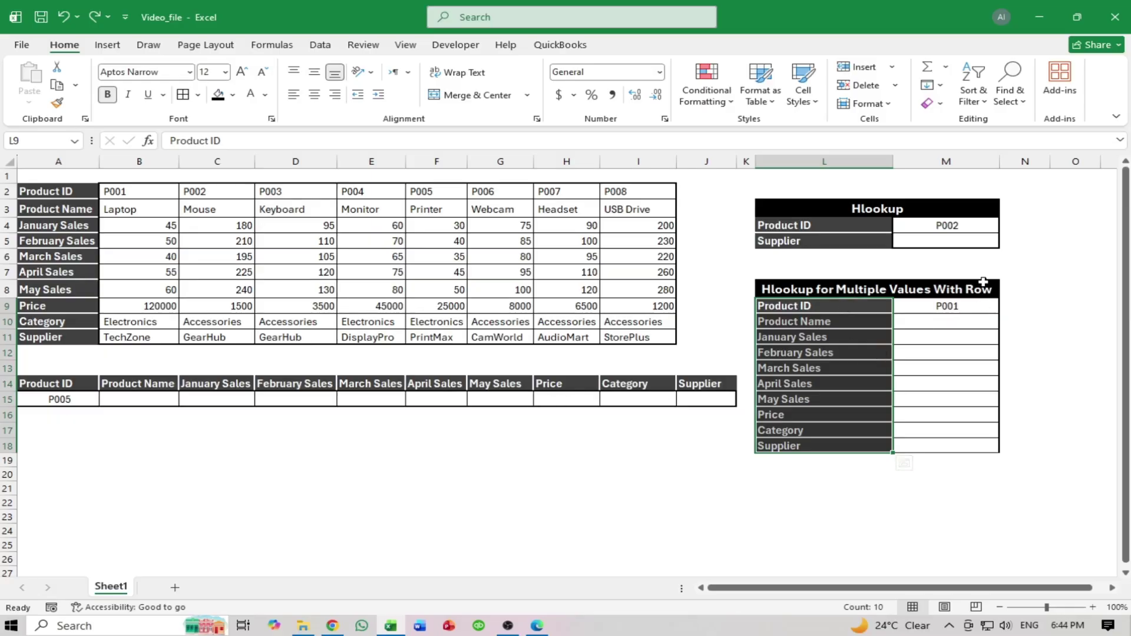
{"action": "left_click", "coordinate": [967, 237]}
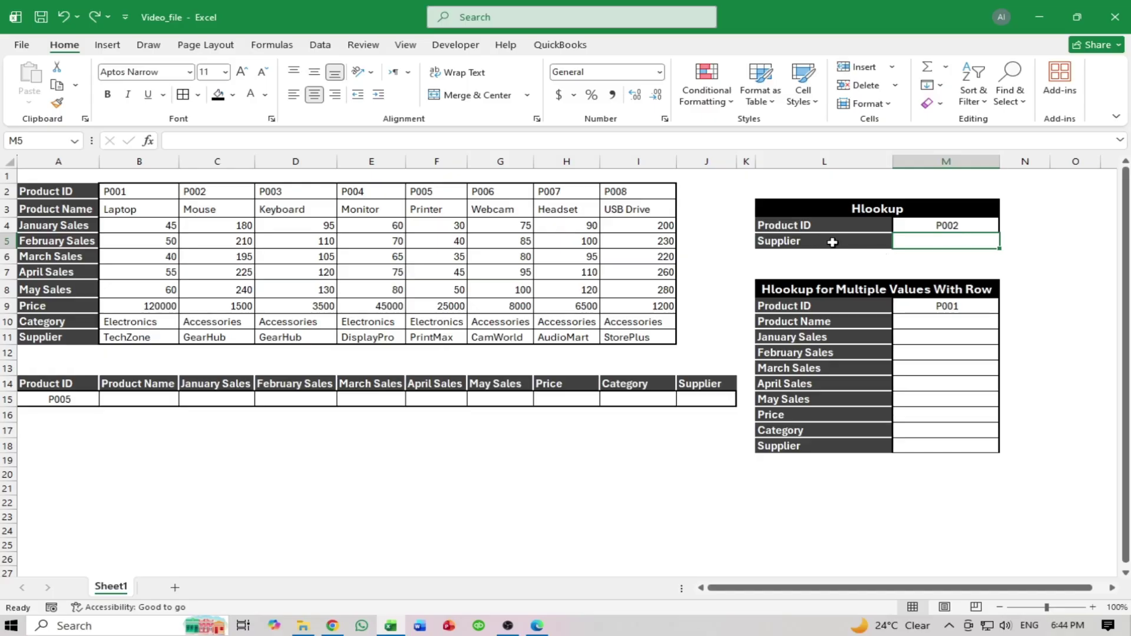
{"action": "left_click", "coordinate": [831, 241]}
Start an HLOOKUP formula in Supplier cell M5 with the Product ID in M4 as the lookup value
{"action": "left_click", "coordinate": [955, 241]}
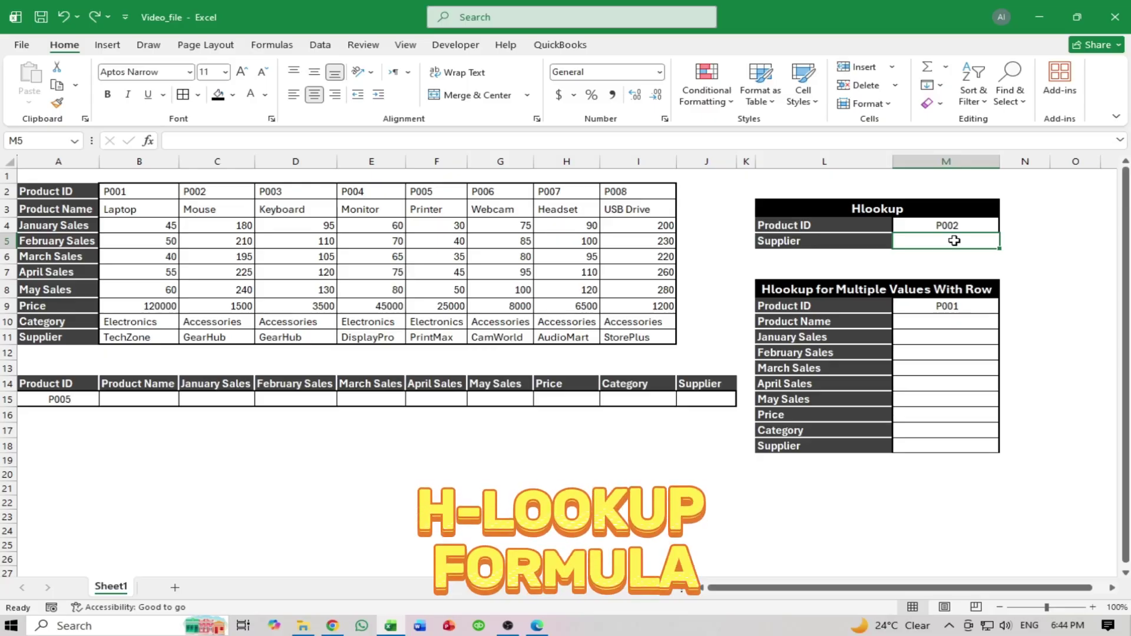
{"action": "type", "text": "="}
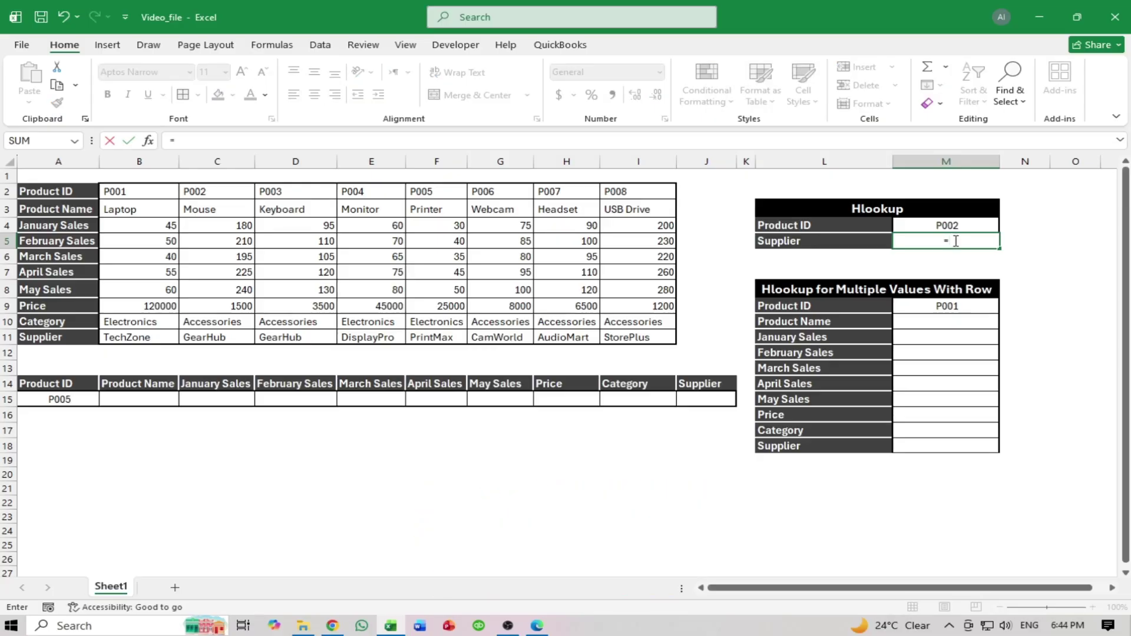
{"action": "type", "text": "ho"}
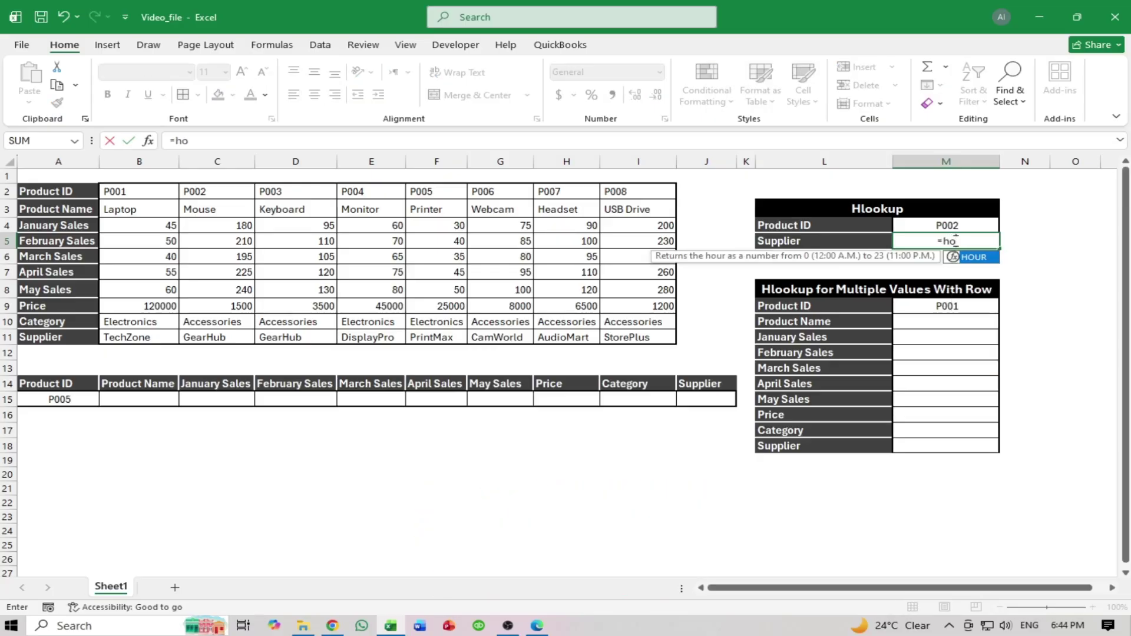
{"action": "key", "text": "BackSpace"}
{"action": "type", "text": "l"}
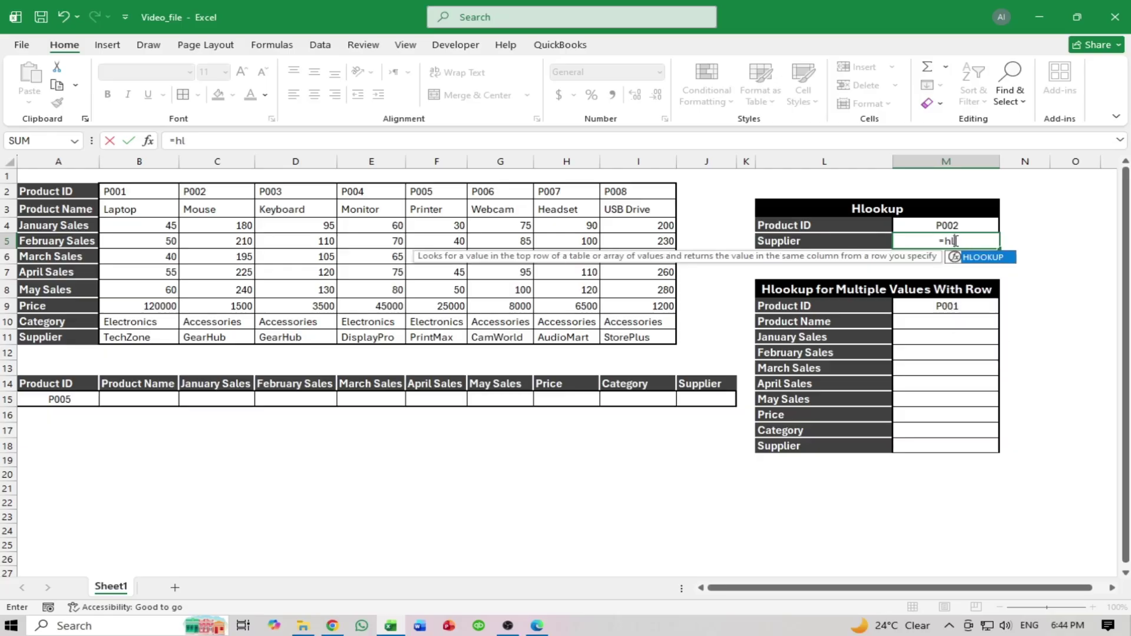
{"action": "key", "text": "Tab"}
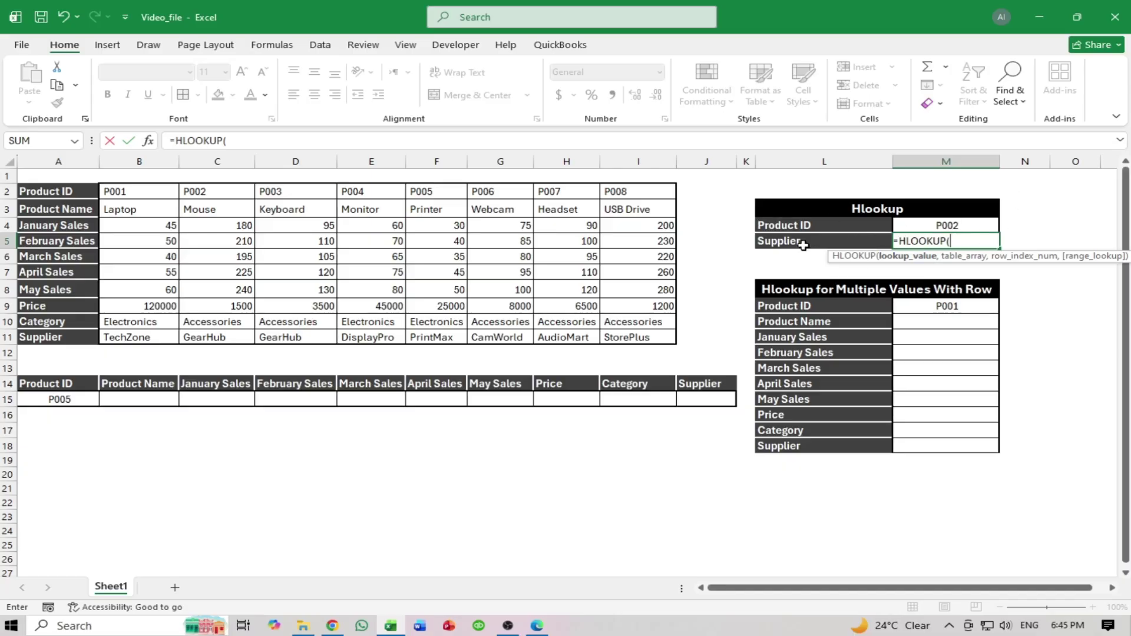
{"action": "left_click", "coordinate": [946, 223]}
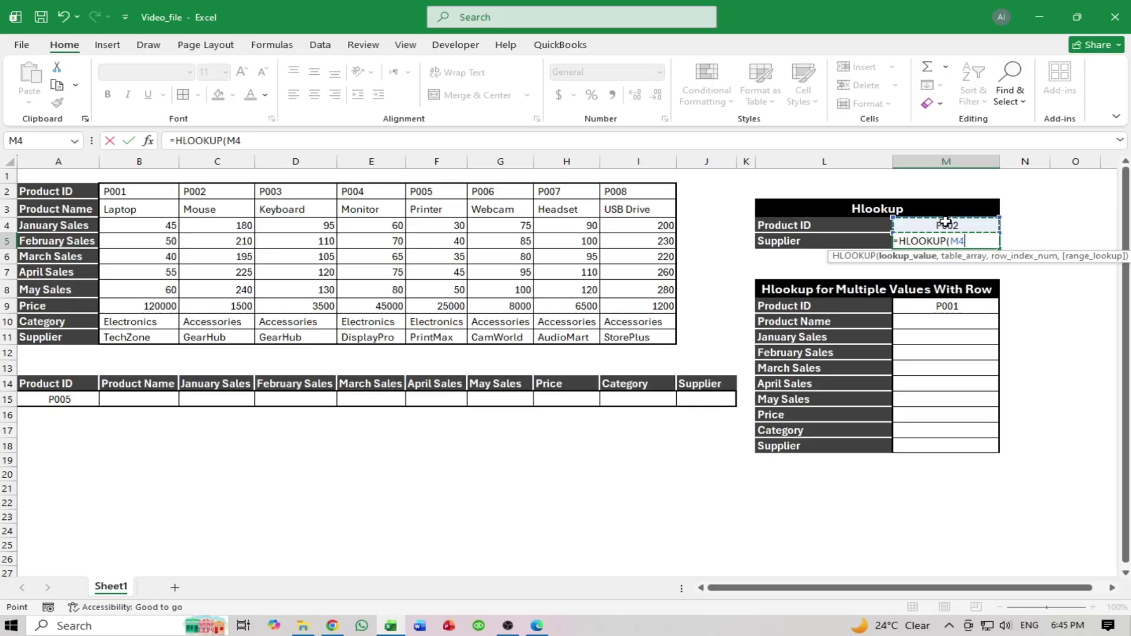
{"action": "type", "text": ","}
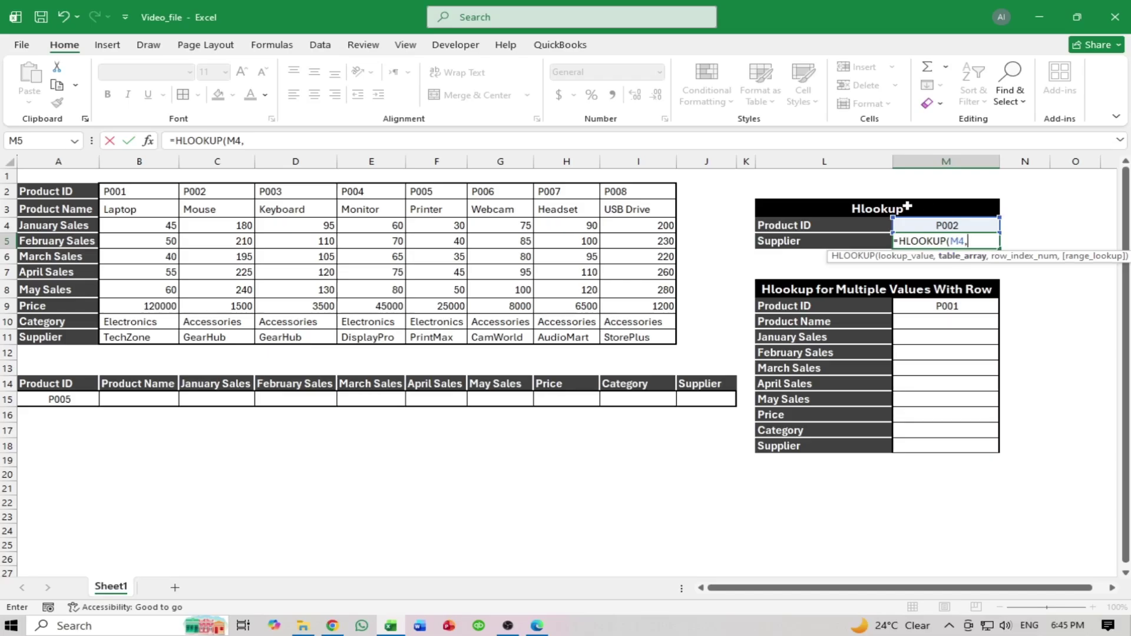
Complete the M5 formula with table array A2:I11, row index 10 and FALSE for an exact match
{"action": "left_click_drag", "start_coordinate": [45, 197], "coordinate": [624, 336]}
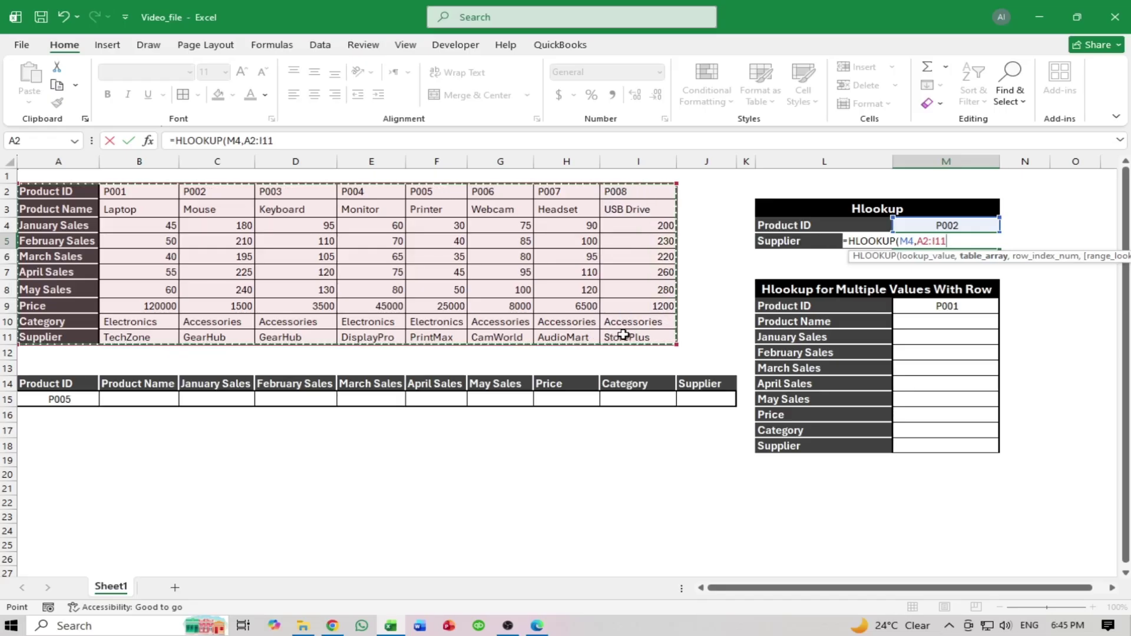
{"action": "type", "text": ","}
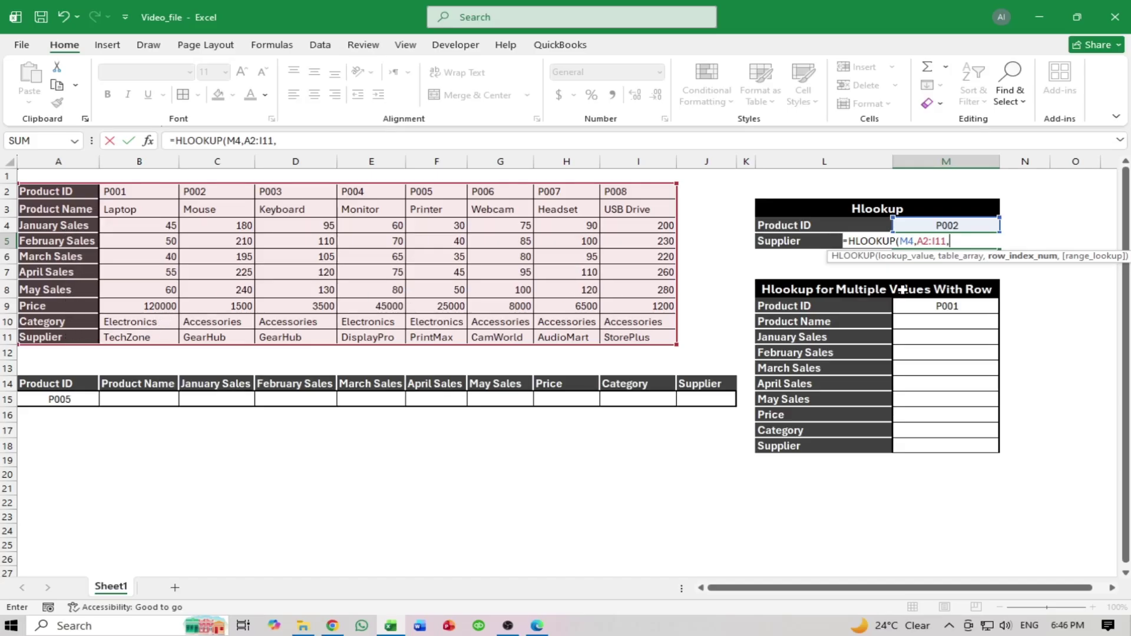
{"action": "type", "text": "10,"}
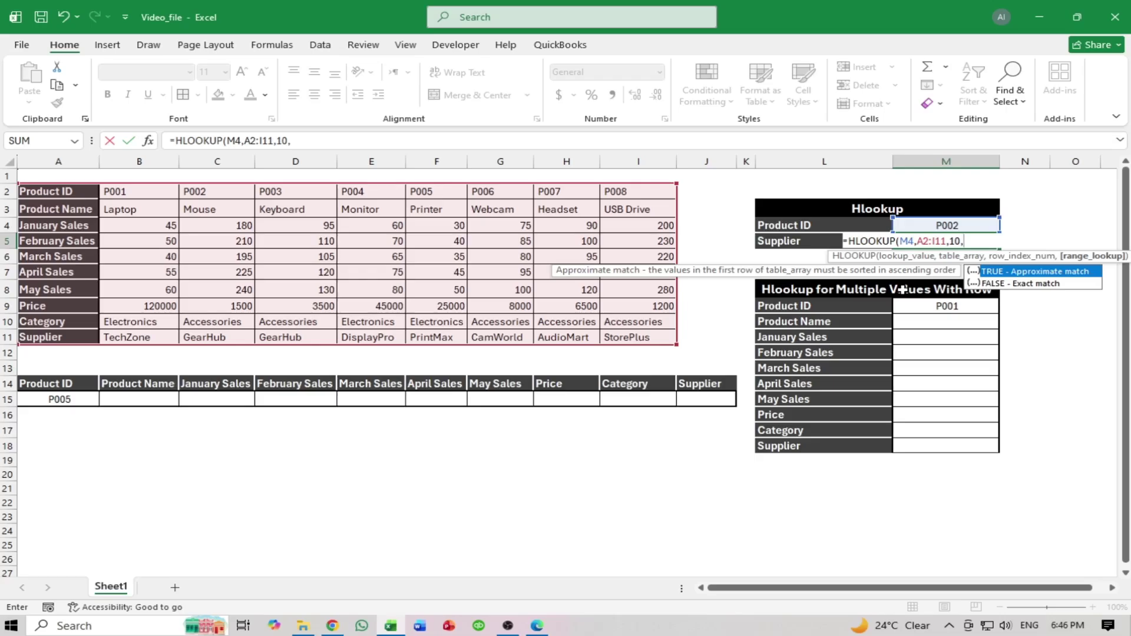
{"action": "key", "text": "Down"}
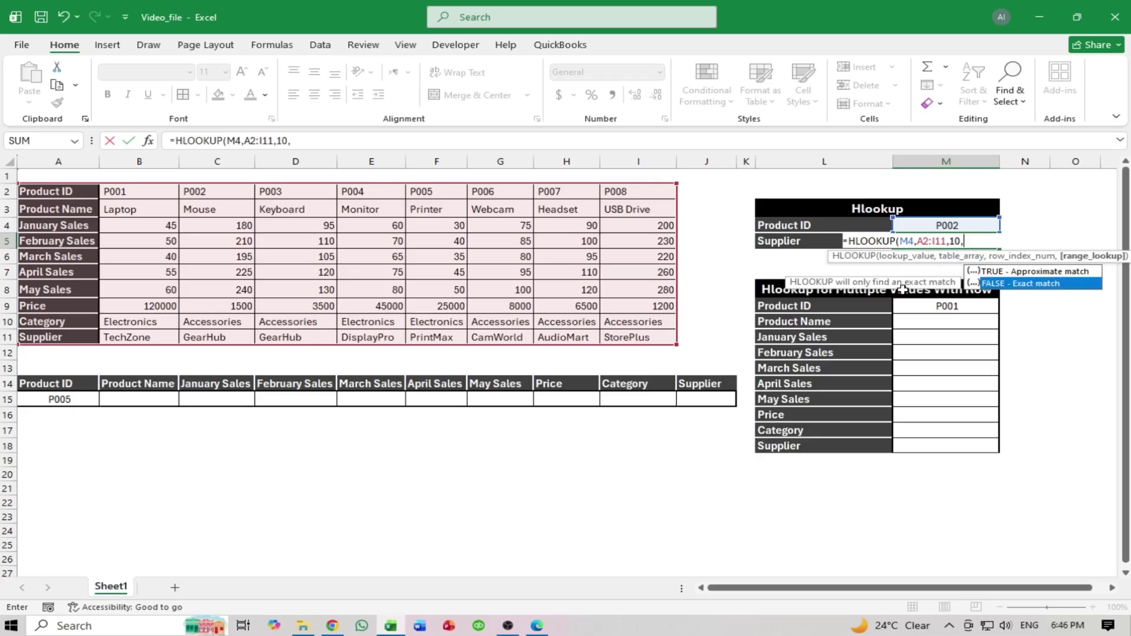
{"action": "key", "text": "Tab"}
{"action": "type", "text": ")"}
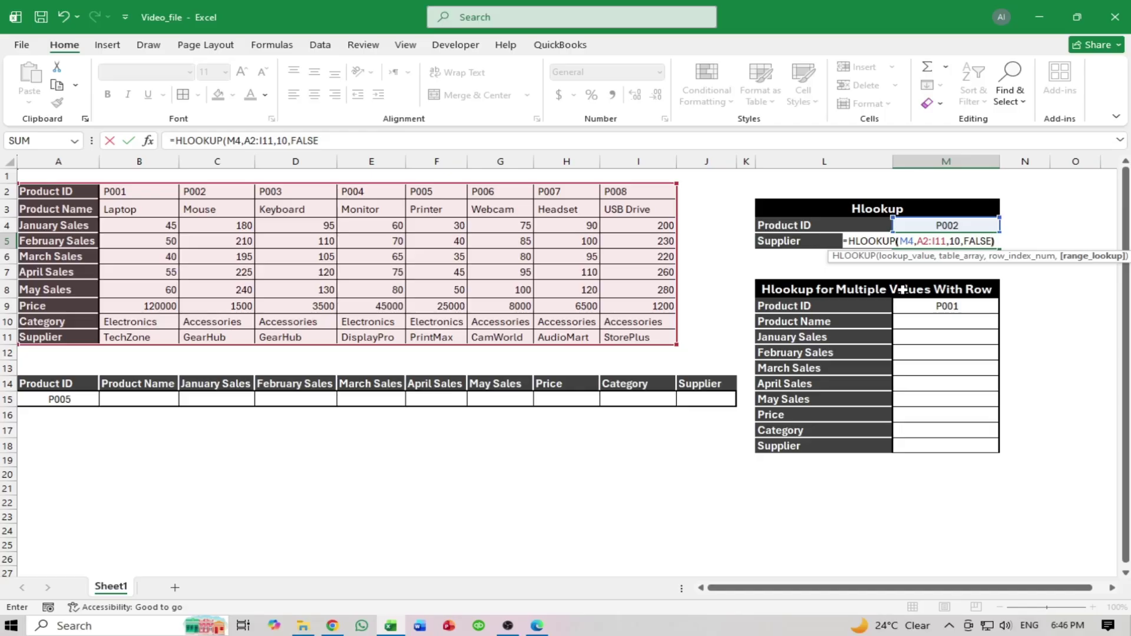
{"action": "key", "text": "Return"}
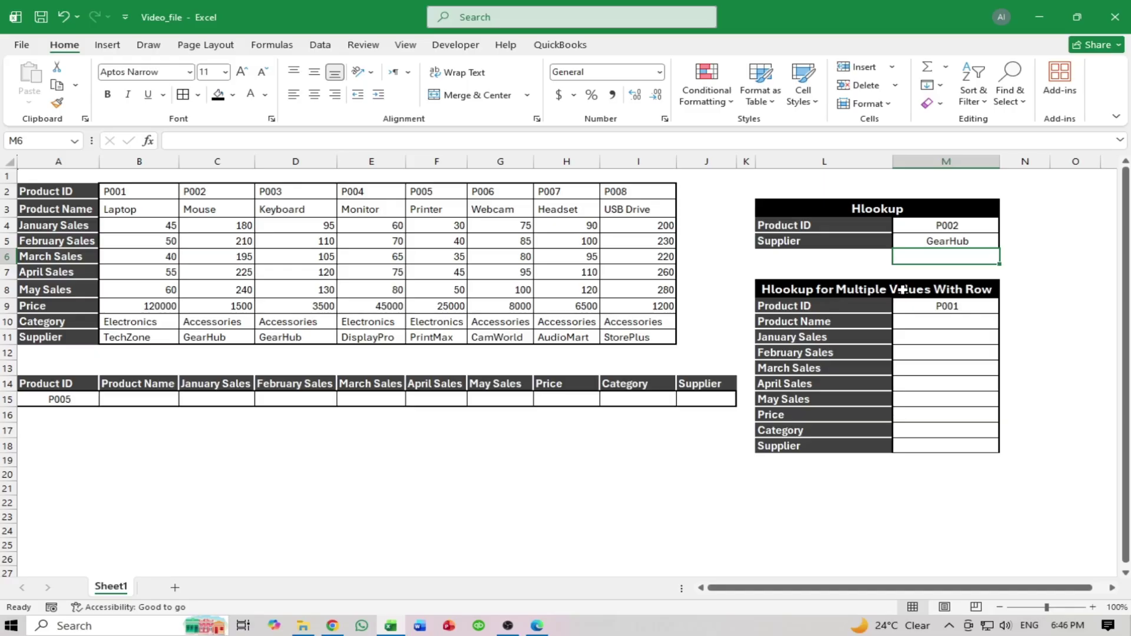
Set the Product ID in M4 to P005 and check the returned supplier against that product's column
{"action": "left_click", "coordinate": [981, 240]}
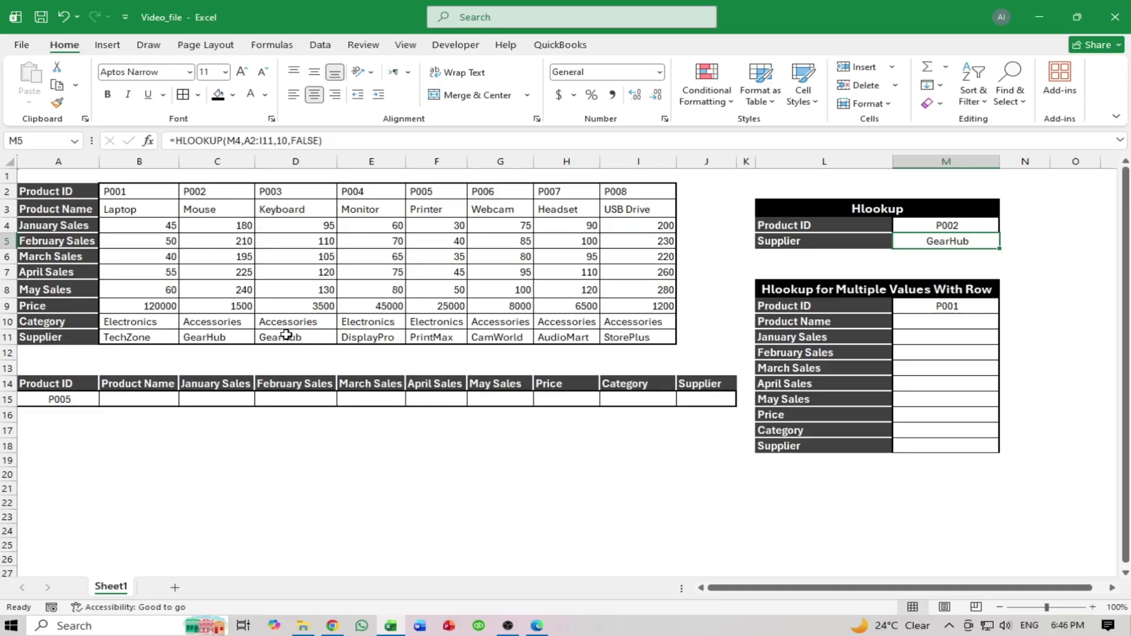
{"action": "left_click", "coordinate": [930, 228]}
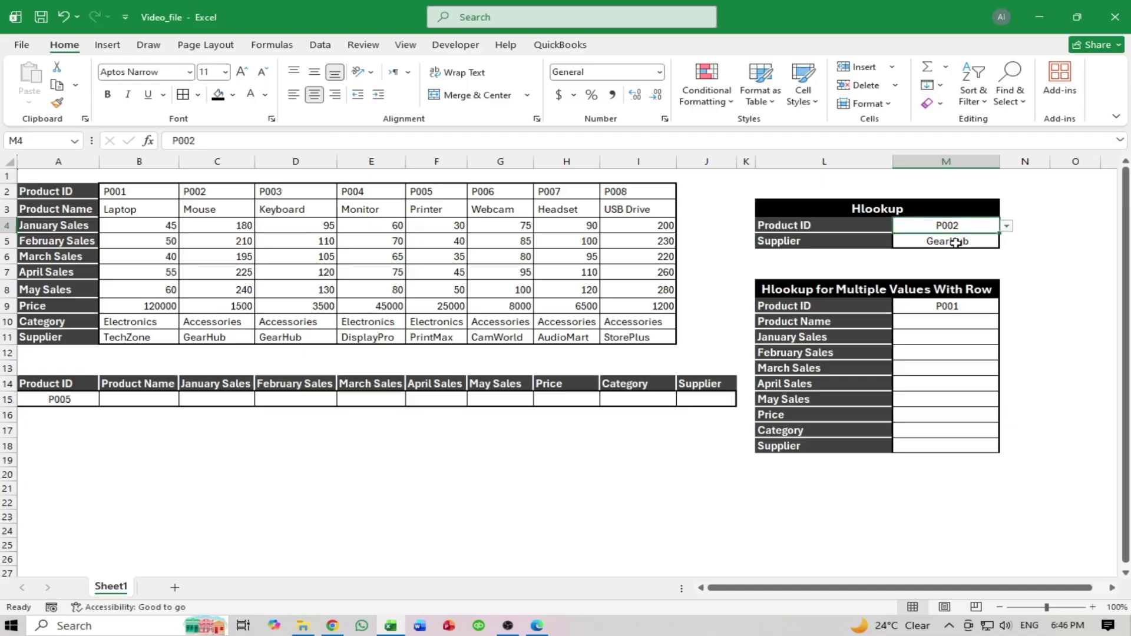
{"action": "left_click", "coordinate": [1008, 227]}
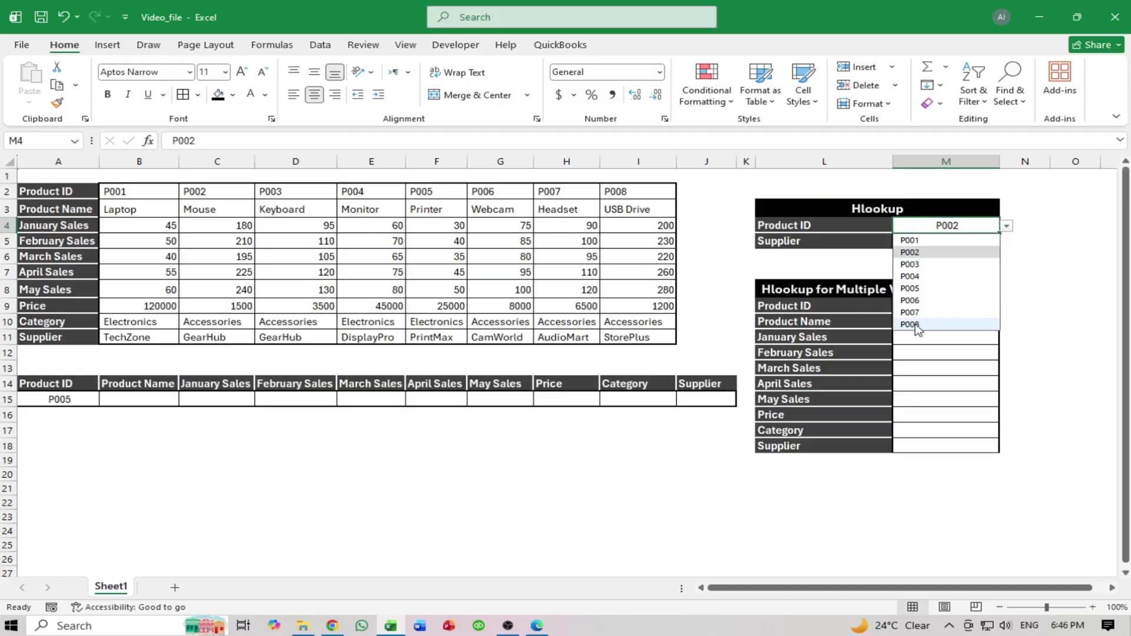
{"action": "left_click", "coordinate": [919, 288]}
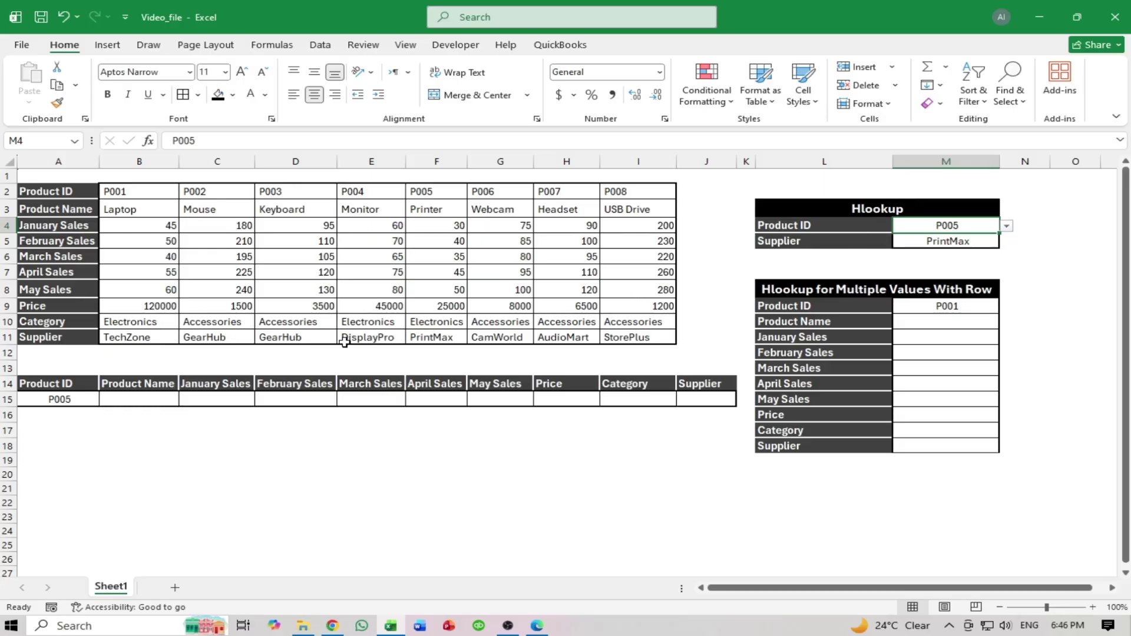
{"action": "left_click", "coordinate": [424, 161]}
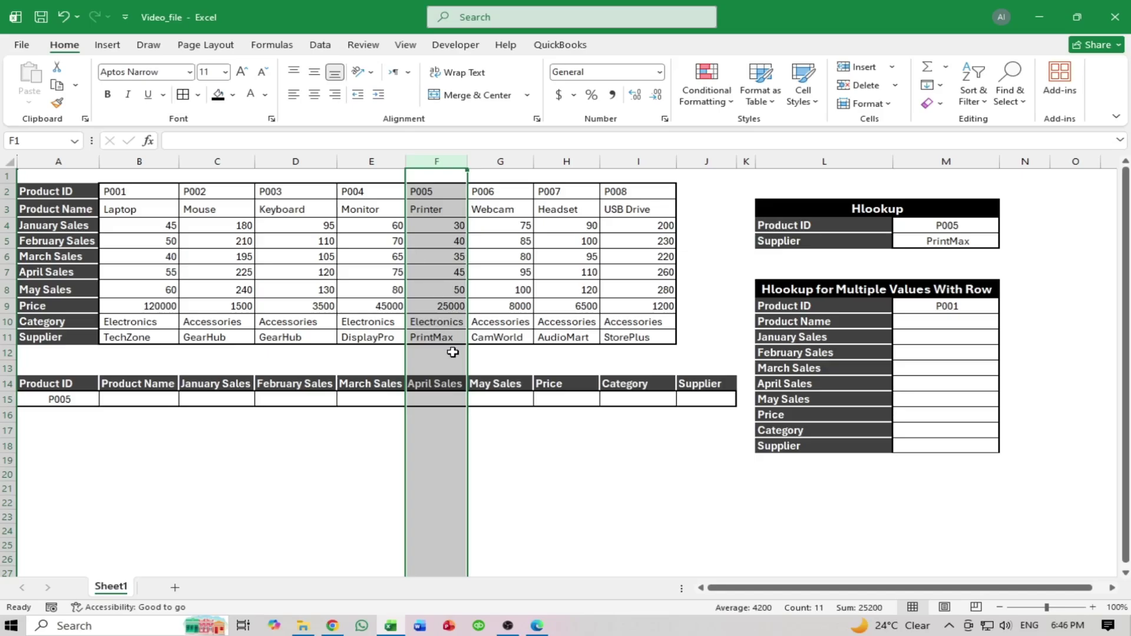
{"action": "left_click", "coordinate": [477, 429]}
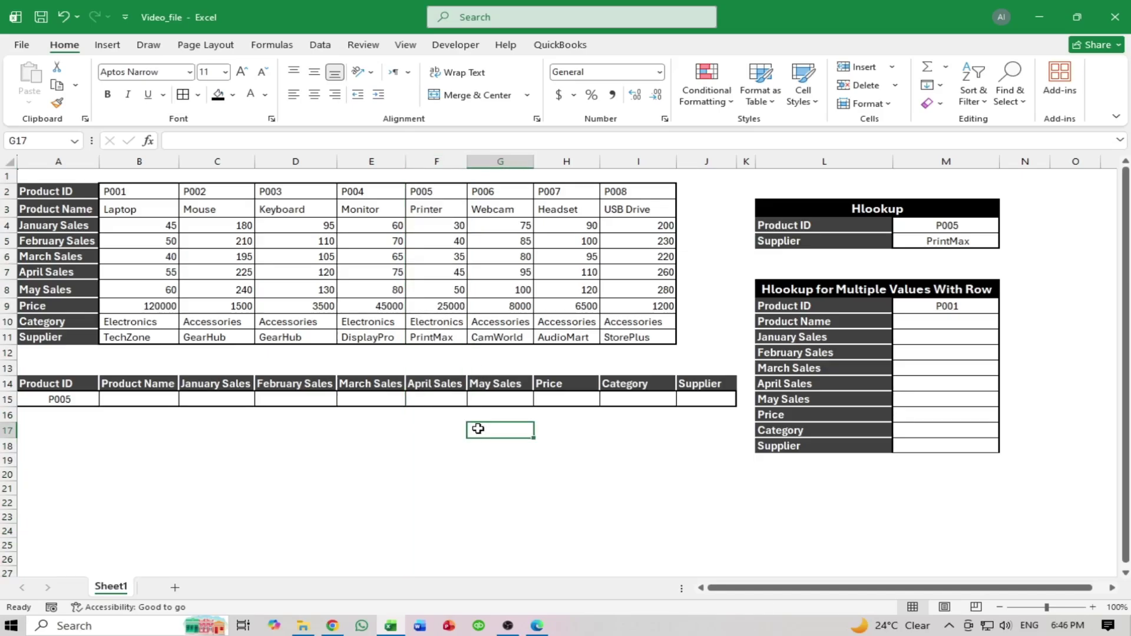
{"action": "left_click", "coordinate": [370, 436]}
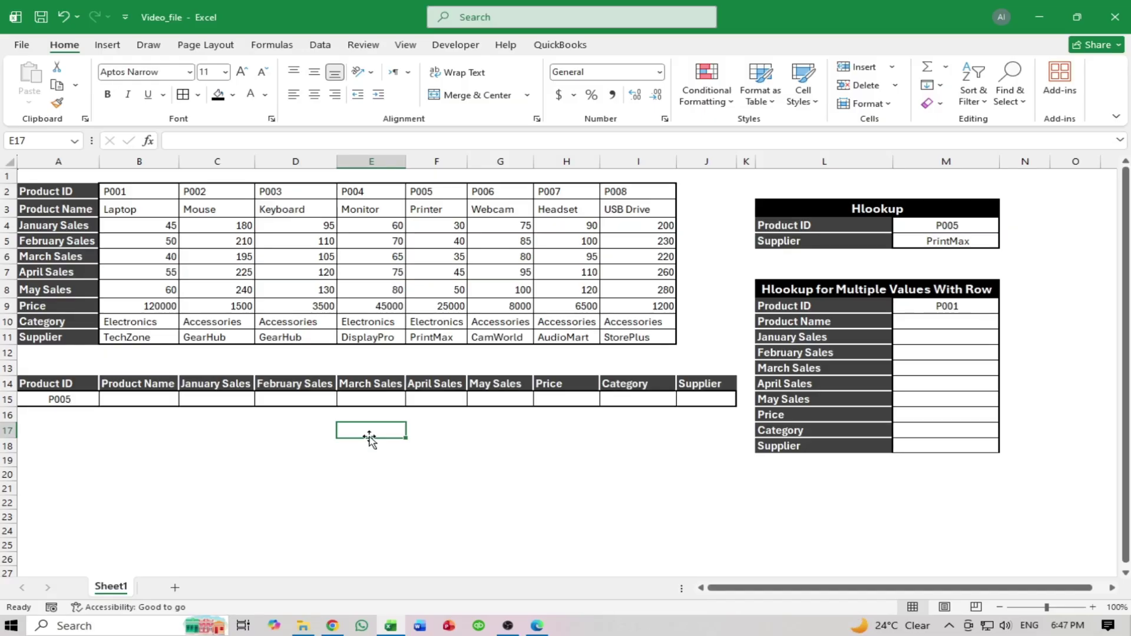
{"action": "left_click", "coordinate": [101, 432]}
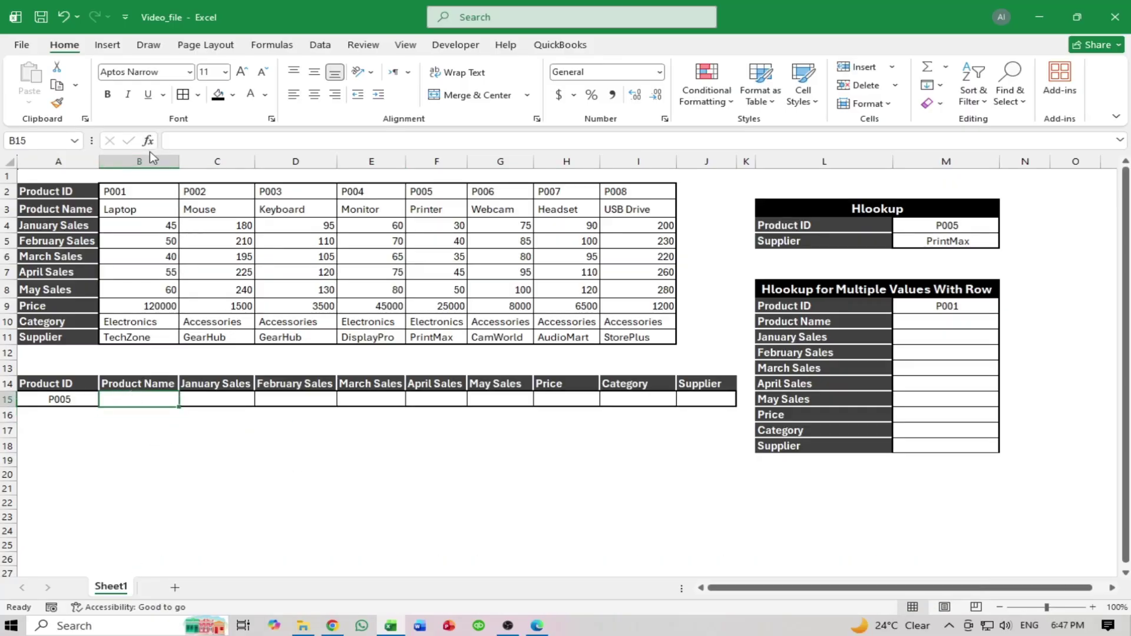
{"action": "left_click_drag", "start_coordinate": [139, 161], "coordinate": [331, 204]}
{"action": "left_click", "coordinate": [369, 488]}
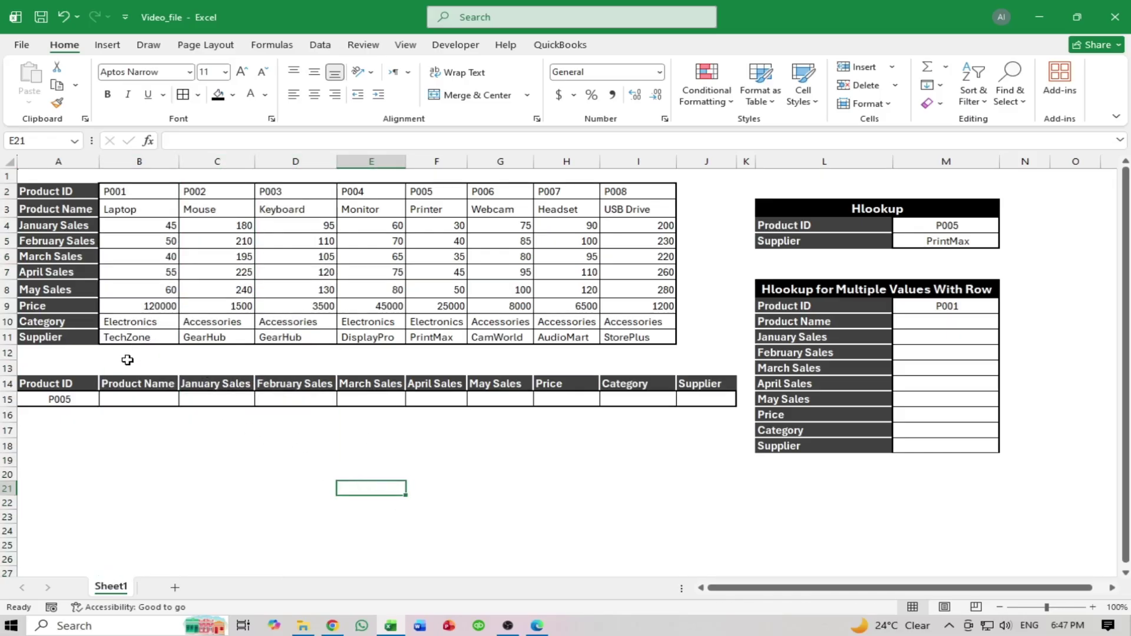
{"action": "left_click_drag", "start_coordinate": [126, 359], "coordinate": [552, 444]}
{"action": "left_click_drag", "start_coordinate": [881, 266], "coordinate": [992, 478]}
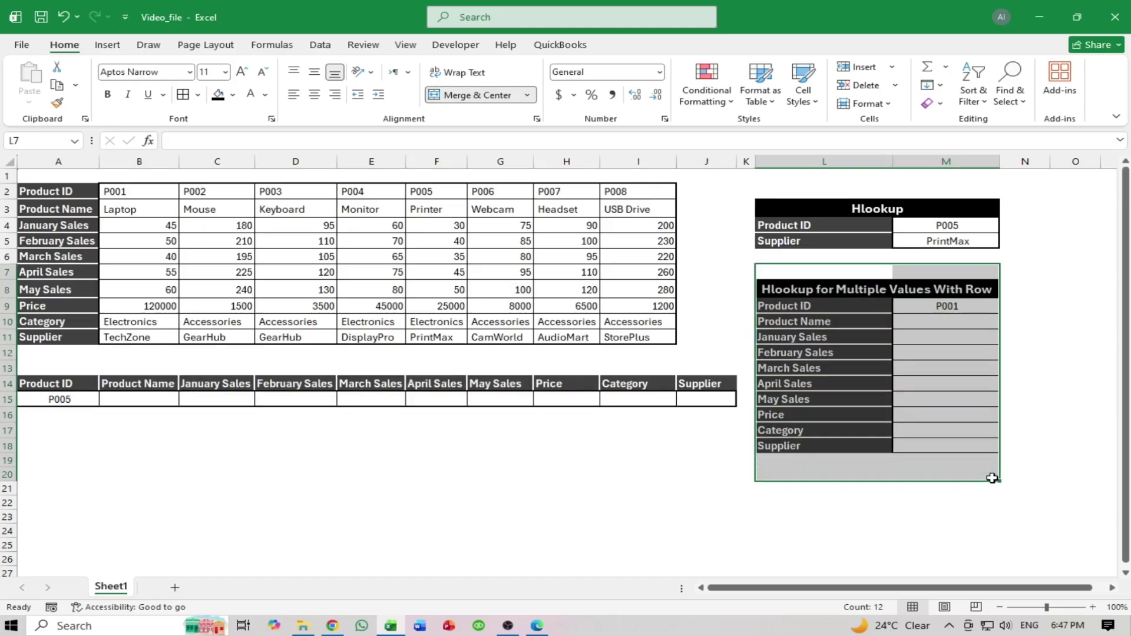
{"action": "left_click", "coordinate": [439, 465]}
Start an HLOOKUP formula in Product Name cell B15 with A15 as the lookup value and A2:I11 as the table array
{"action": "left_click", "coordinate": [137, 396]}
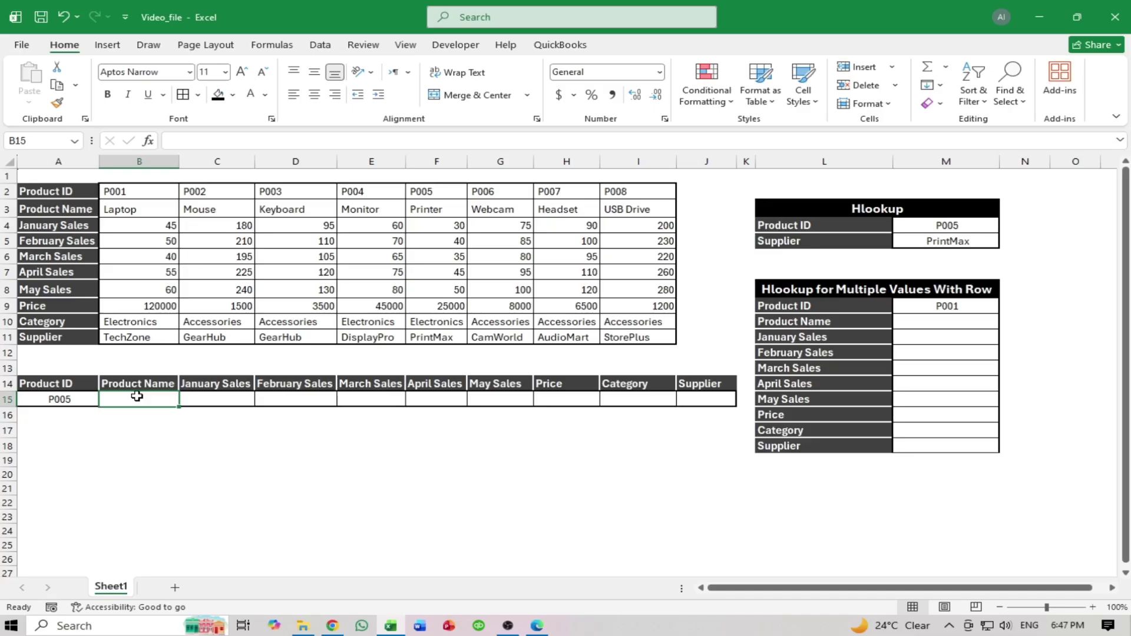
{"action": "type", "text": "=hl"}
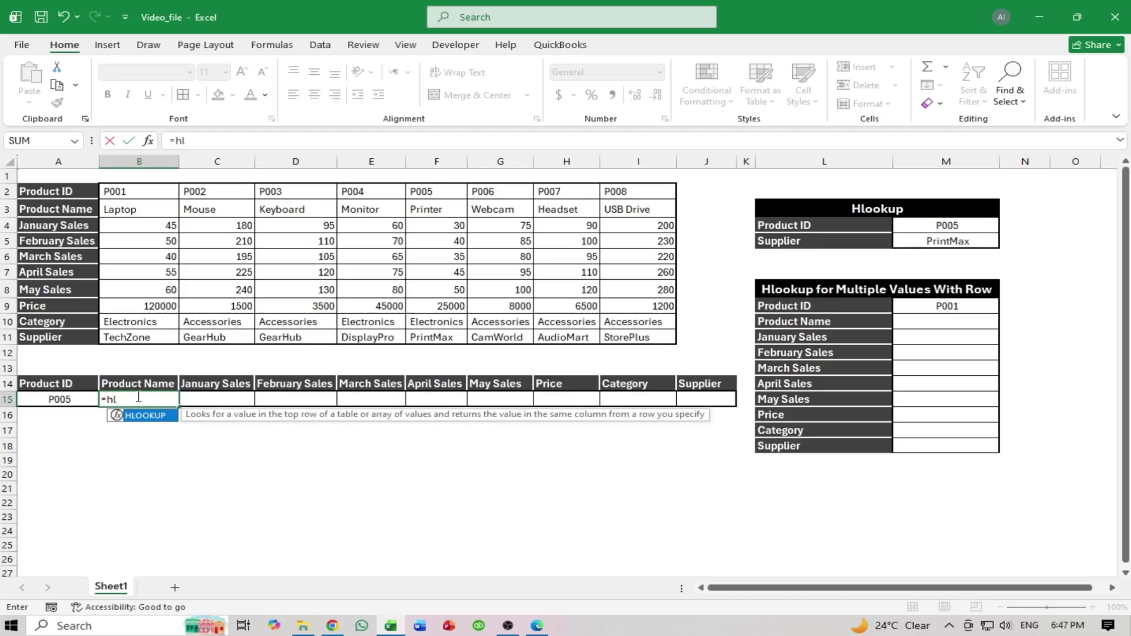
{"action": "key", "text": "Tab"}
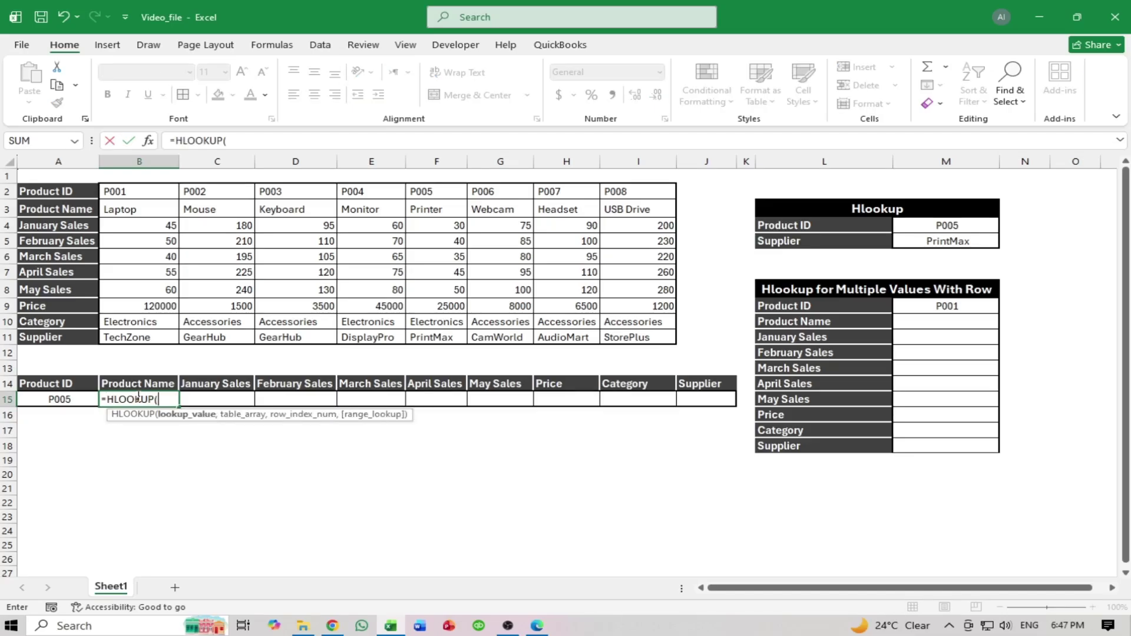
{"action": "left_click", "coordinate": [82, 398]}
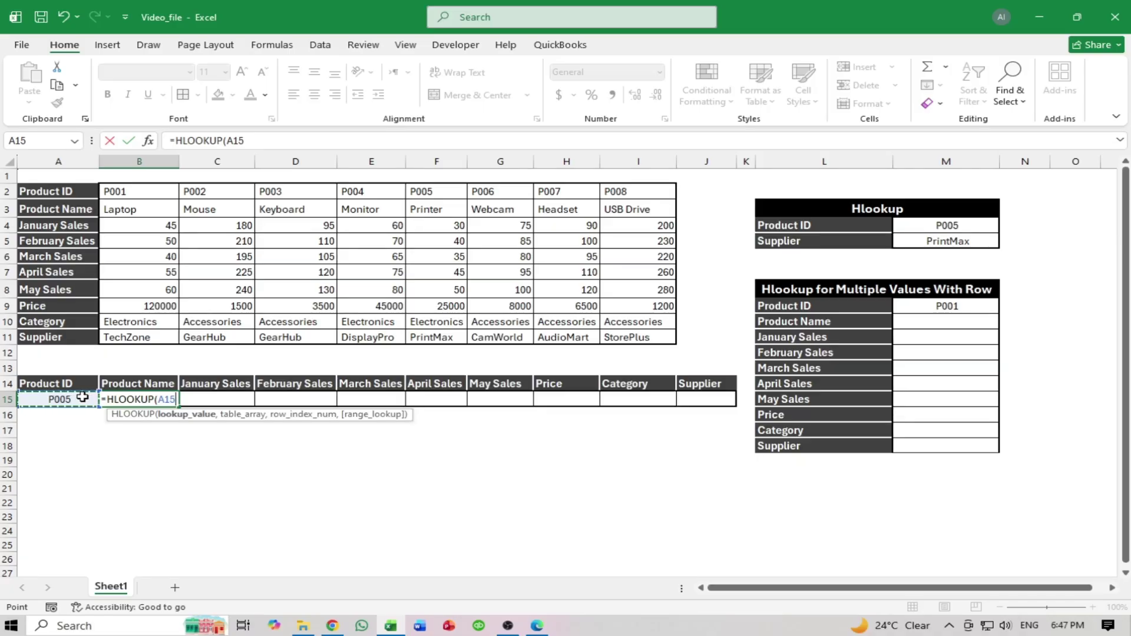
{"action": "type", "text": ","}
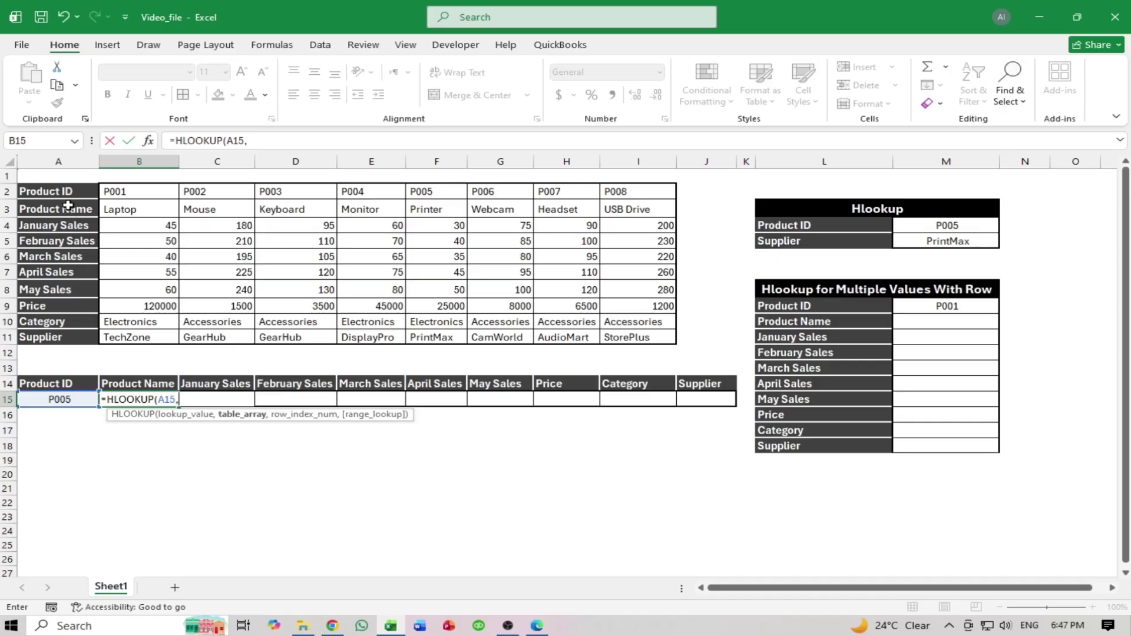
{"action": "mouse_move", "coordinate": [65, 188]}
{"action": "left_mouse_down"}
{"action": "mouse_move", "coordinate": [277, 276]}
{"action": "mouse_move", "coordinate": [617, 348]}
{"action": "mouse_move", "coordinate": [629, 337]}
{"action": "left_mouse_up"}
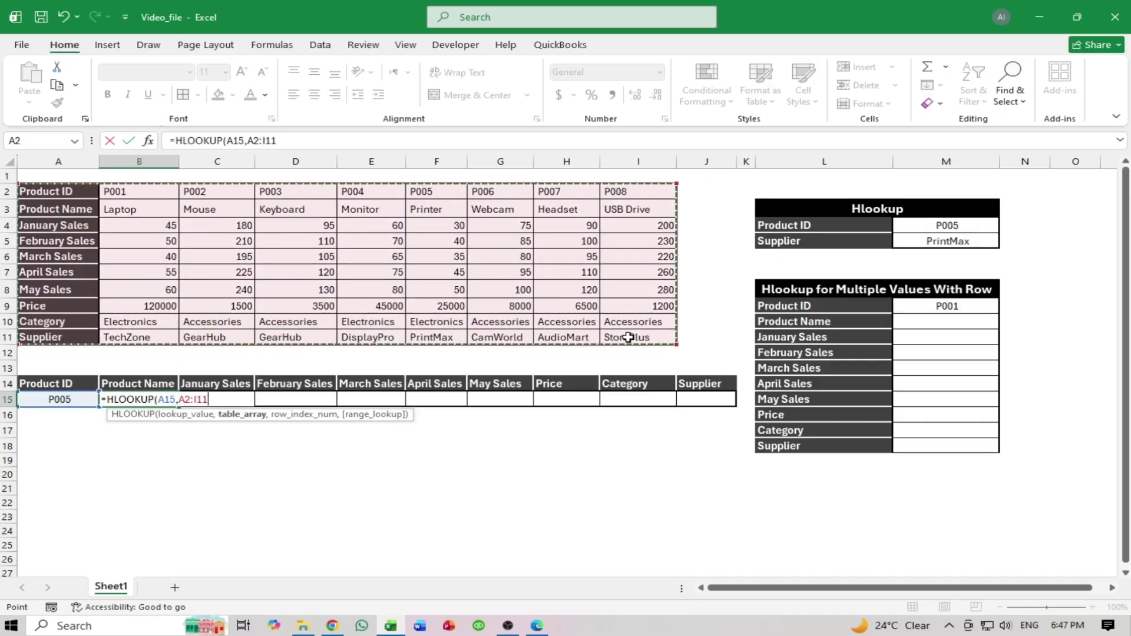
Complete the B15 formula with the row index array {2,3,4,5,6,7,8,9,10} and FALSE for an exact match
{"action": "type", "text": ",{"}
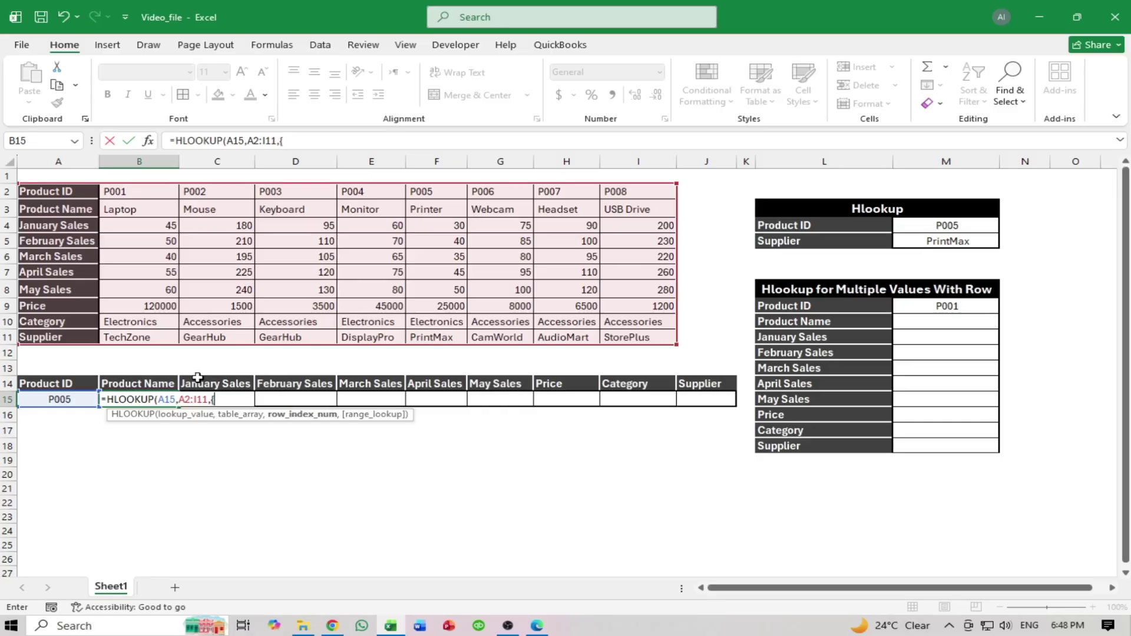
{"action": "type", "text": "2,3,4,"}
{"action": "type", "text": "5,6,7,8,9,"}
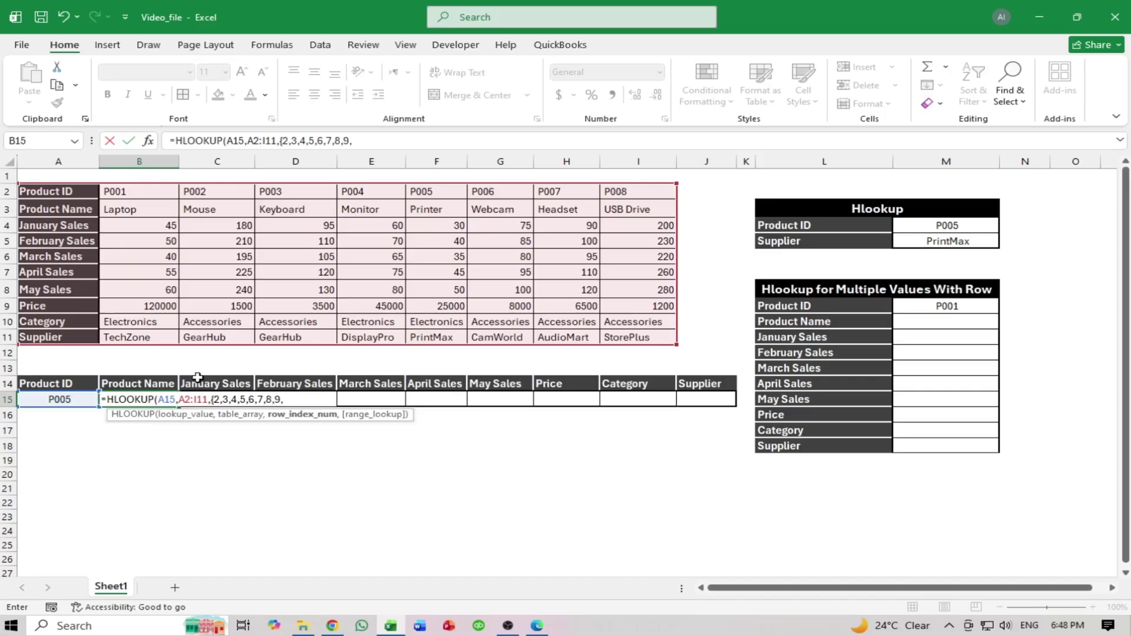
{"action": "type", "text": "10},"}
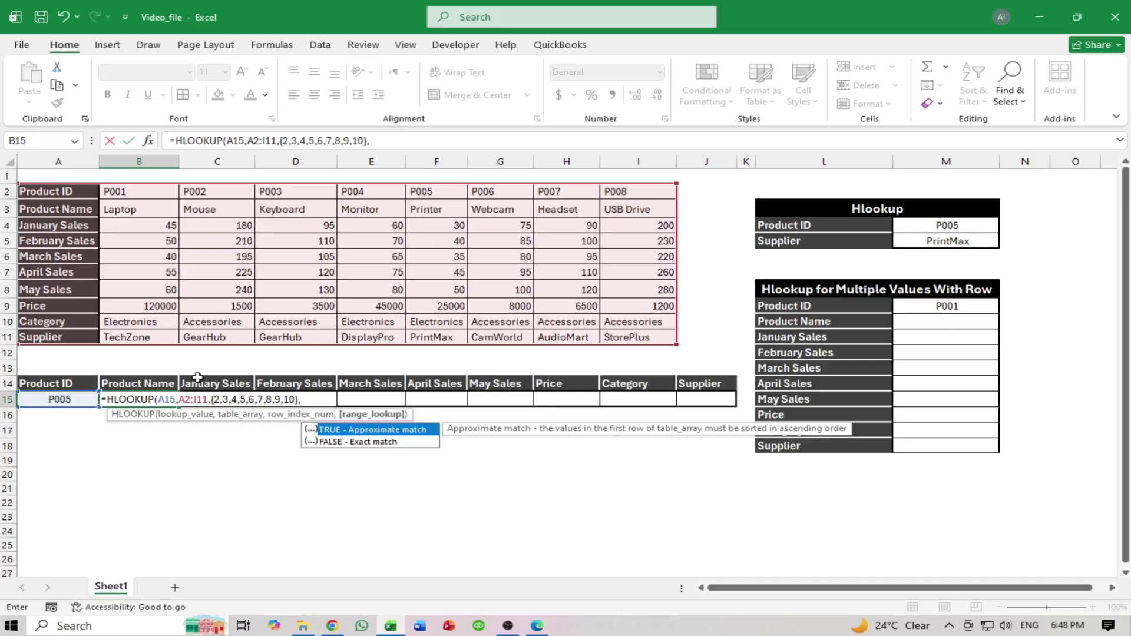
{"action": "key", "text": "Down"}
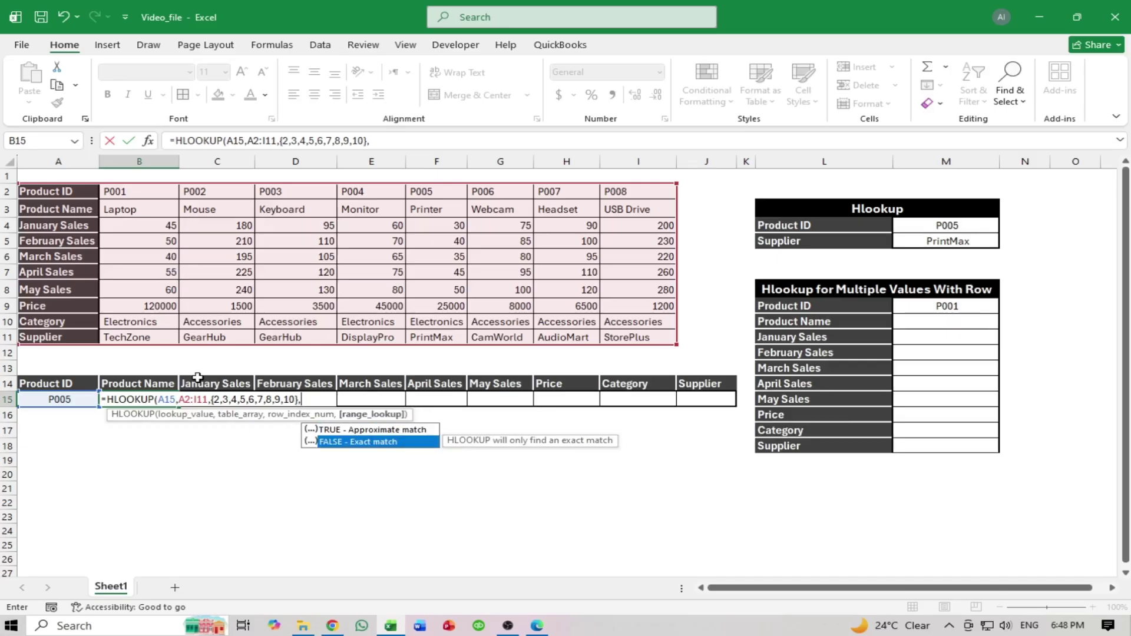
{"action": "key", "text": "Tab"}
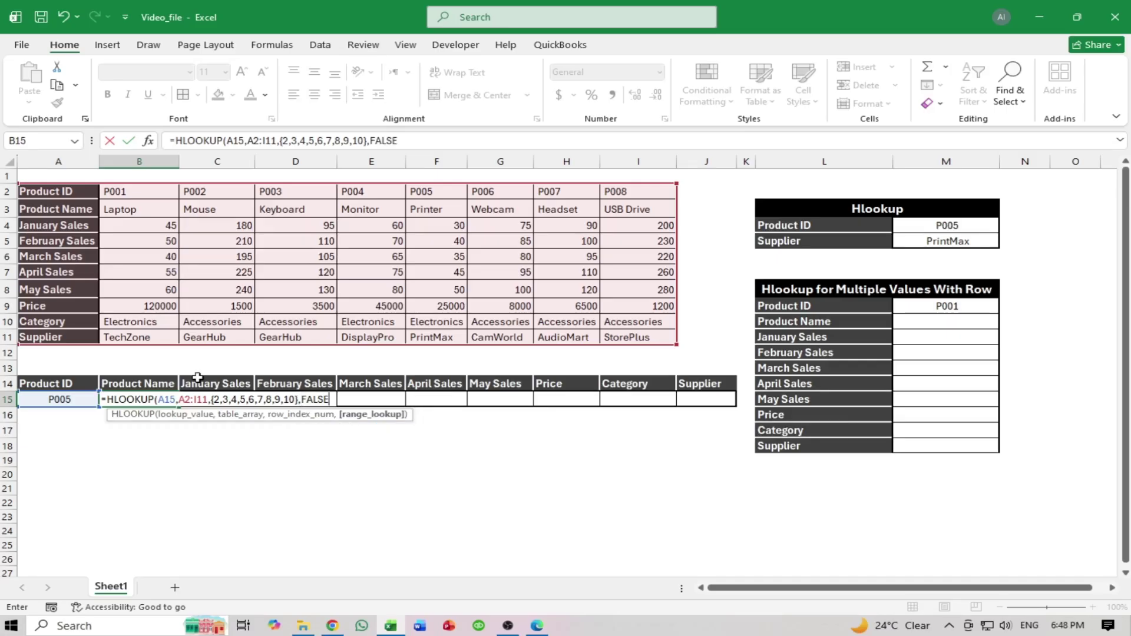
{"action": "key", "text": "Return"}
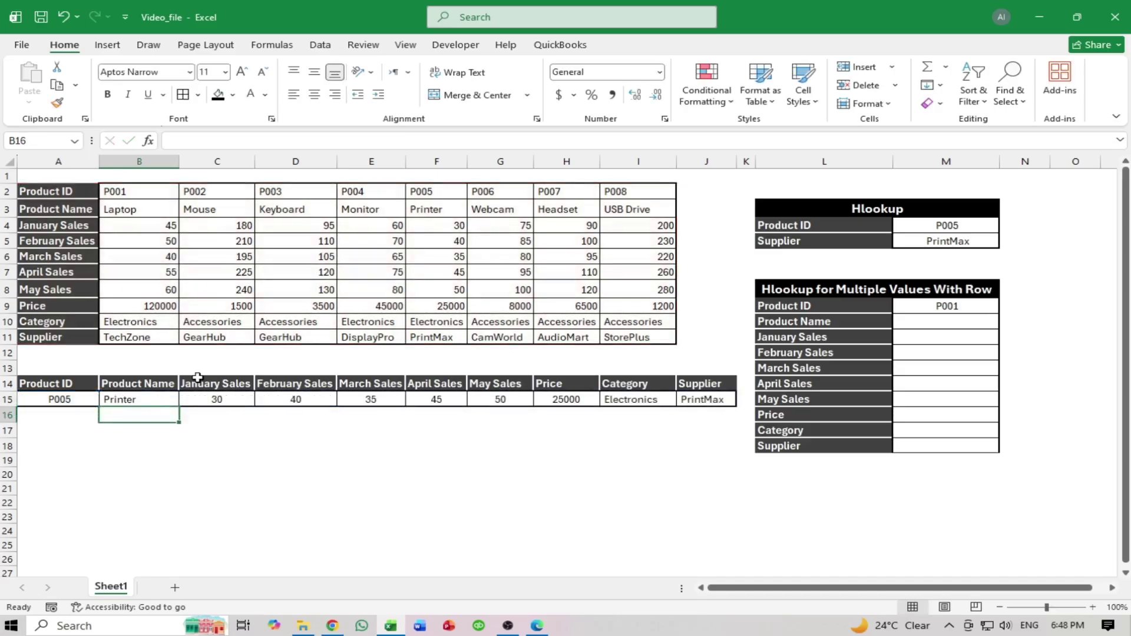
{"action": "left_click", "coordinate": [308, 458]}
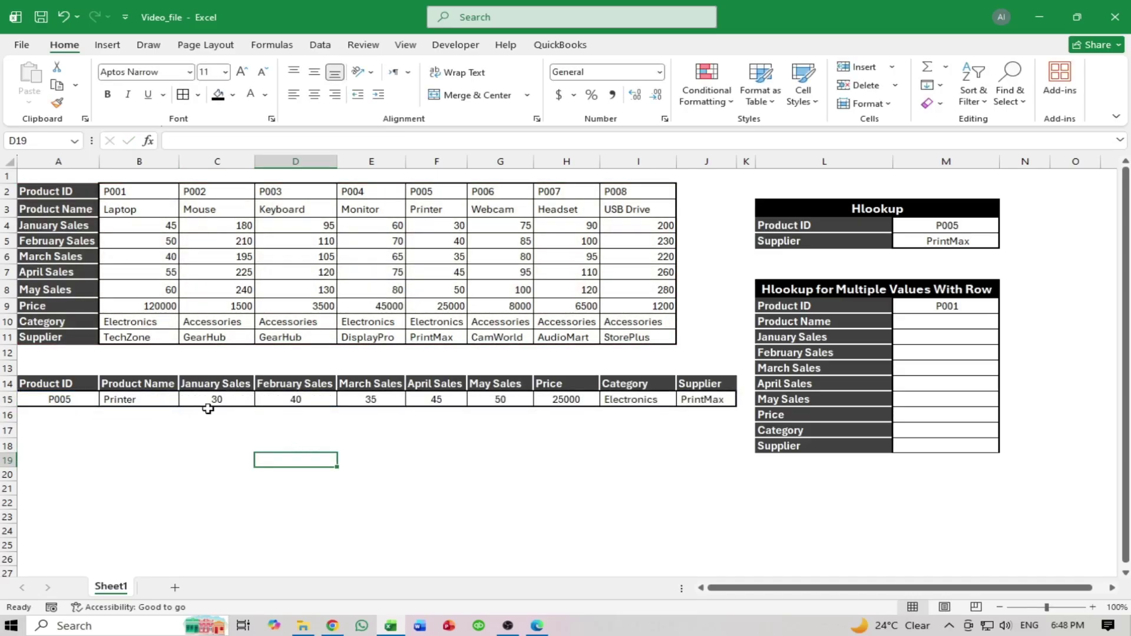
{"action": "left_click_drag", "start_coordinate": [73, 368], "coordinate": [608, 444]}
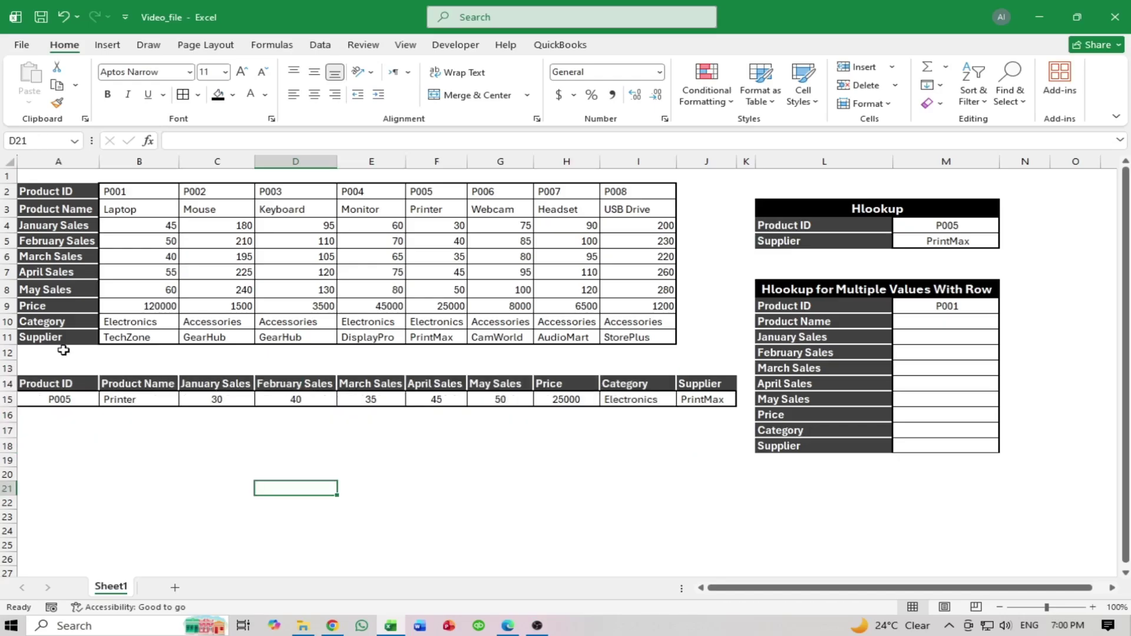
{"action": "left_click_drag", "start_coordinate": [58, 352], "coordinate": [707, 446]}
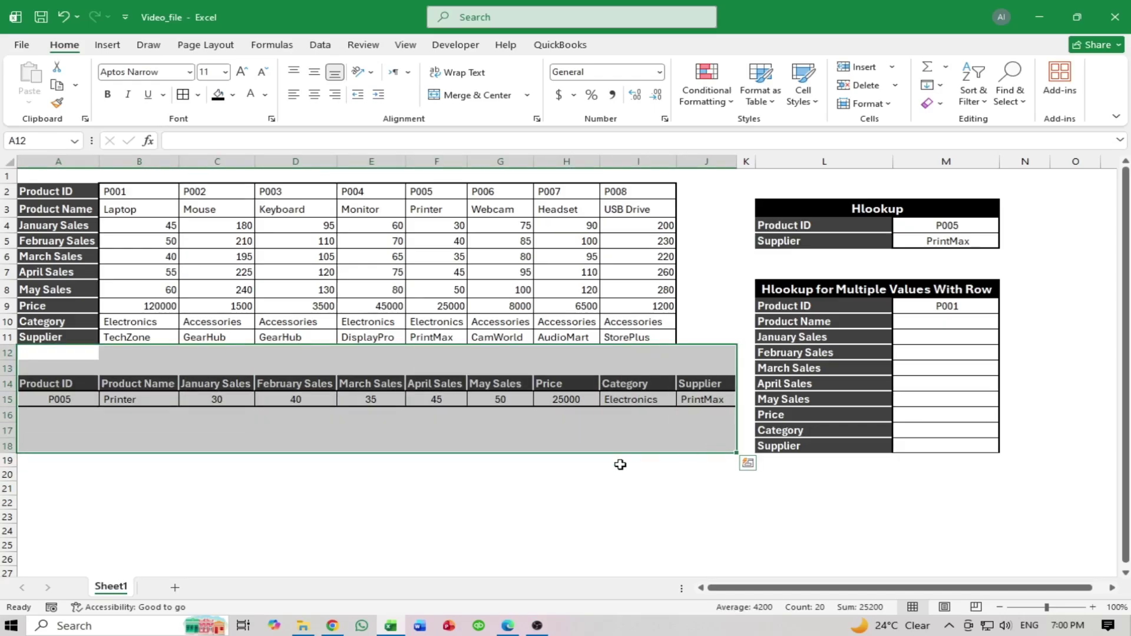
{"action": "left_click", "coordinate": [566, 471]}
{"action": "left_click", "coordinate": [170, 430]}
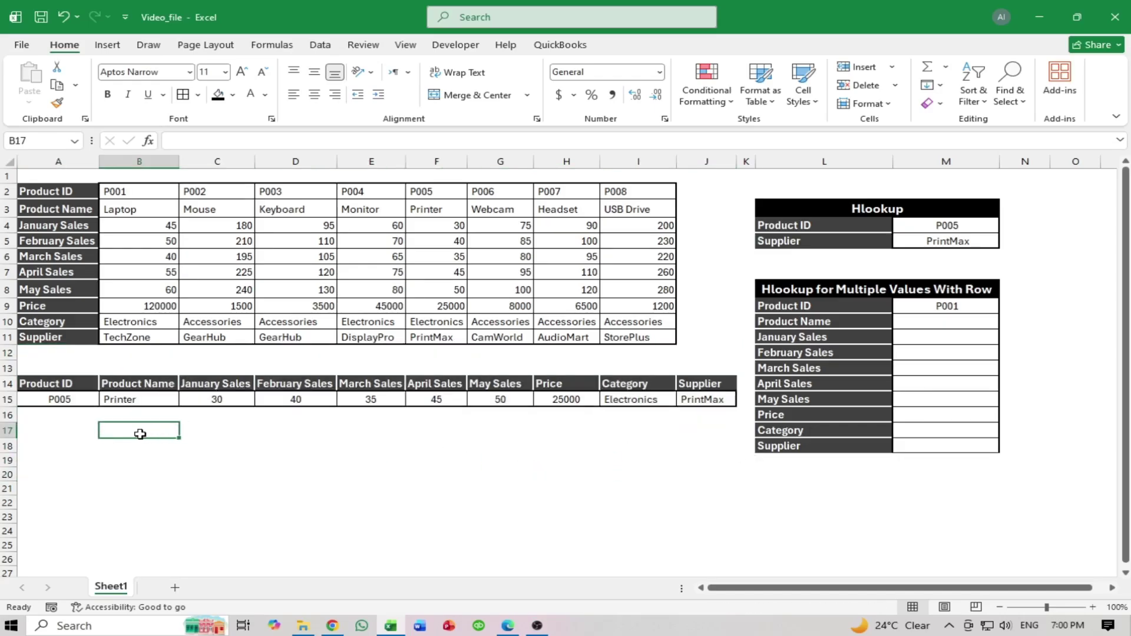
{"action": "left_click_drag", "start_coordinate": [68, 383], "coordinate": [685, 389]}
{"action": "left_click", "coordinate": [366, 457]}
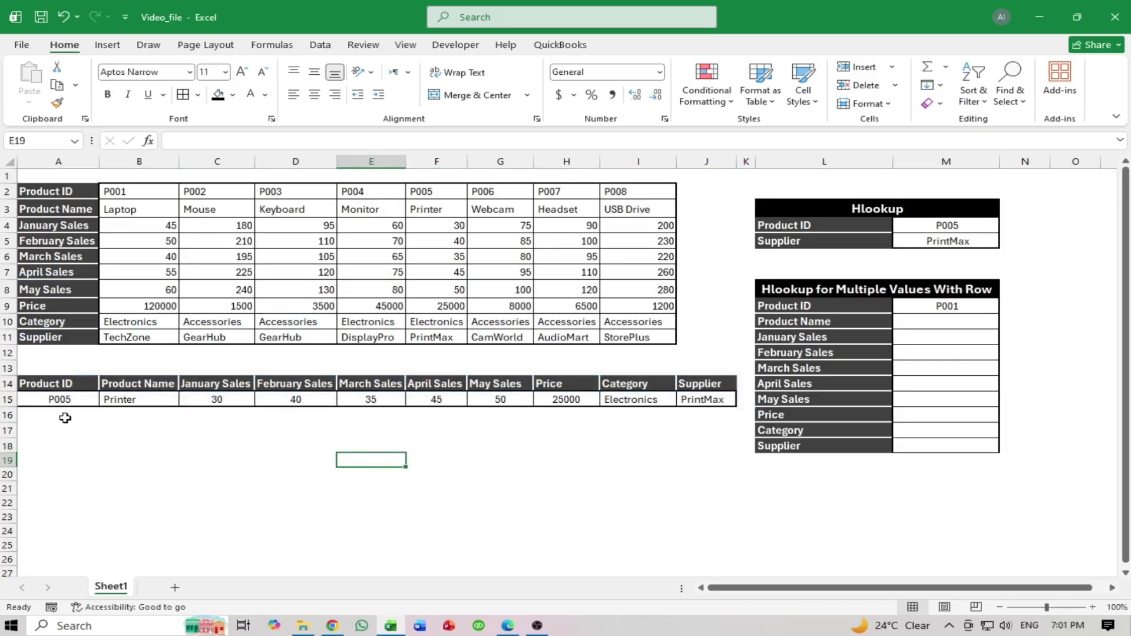
Copy the Product ID heading and value in A14:A15 to the cells starting at A17
{"action": "left_click", "coordinate": [63, 384]}
{"action": "key", "text": "ctrl+c"}
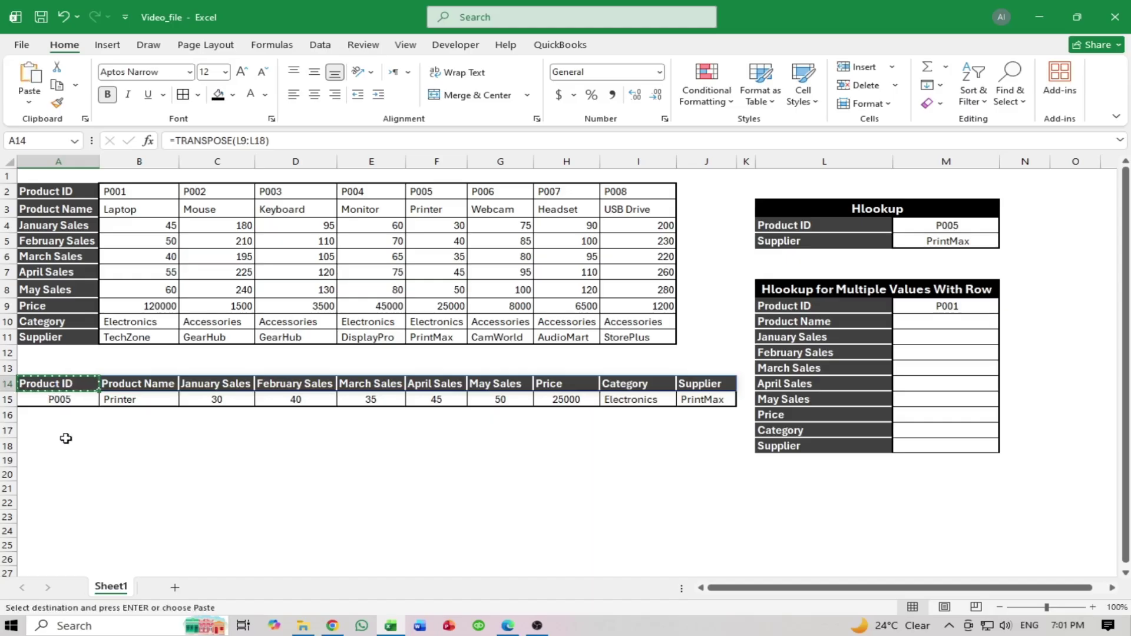
{"action": "left_click", "coordinate": [63, 431]}
{"action": "left_click_drag", "start_coordinate": [66, 384], "coordinate": [65, 402]}
{"action": "key", "text": "ctrl+c"}
{"action": "left_click", "coordinate": [67, 432]}
{"action": "key", "text": "ctrl+v"}
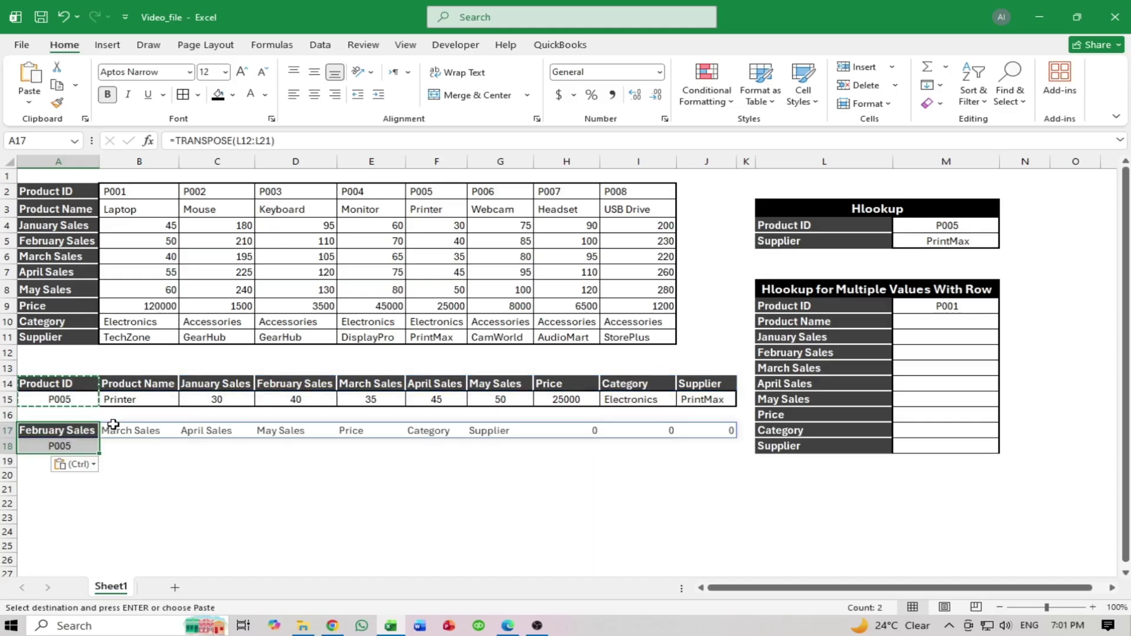
Clear the contents of A17:B20, including the pasted TRANSPOSE formula and Product ID value
{"action": "left_click", "coordinate": [158, 455]}
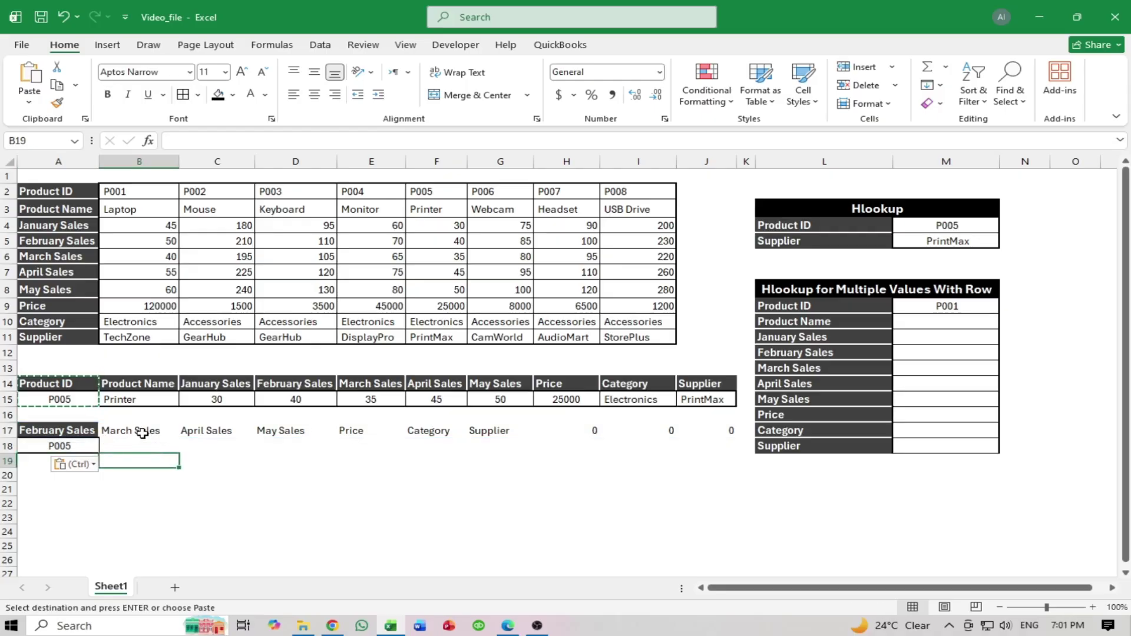
{"action": "left_click", "coordinate": [142, 432]}
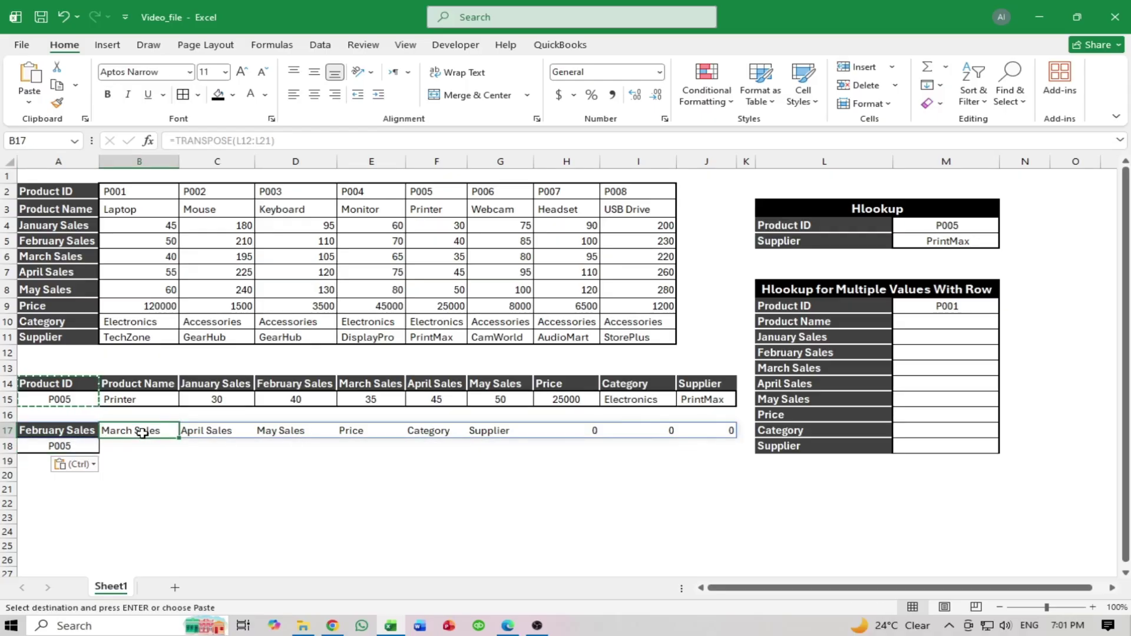
{"action": "left_click_drag", "start_coordinate": [142, 457], "coordinate": [50, 432]}
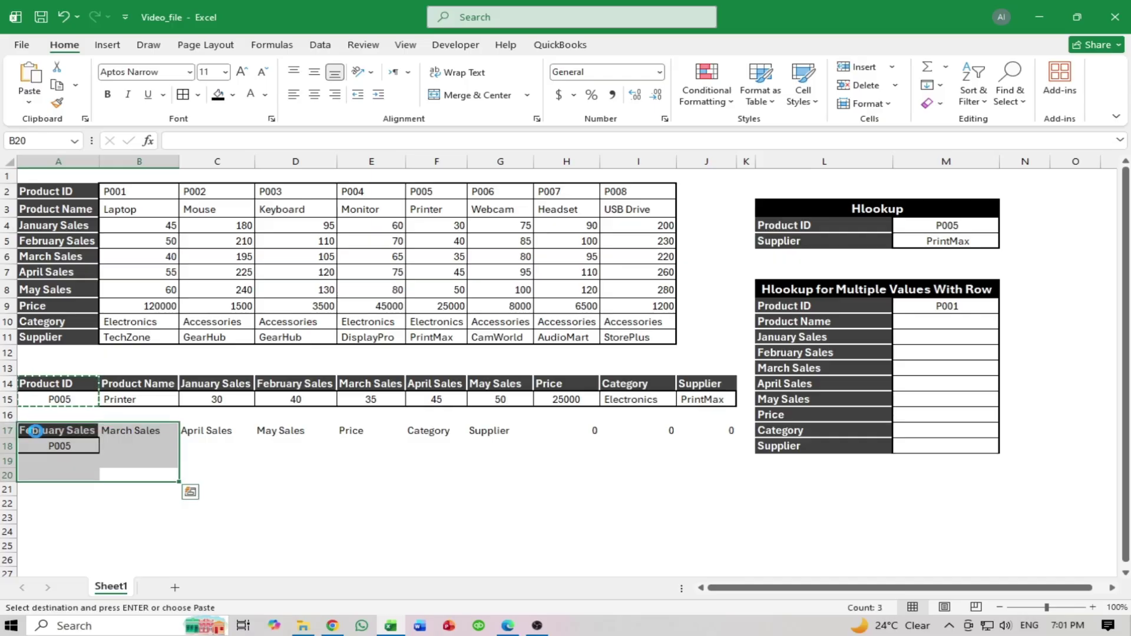
{"action": "key", "text": "Delete"}
{"action": "left_click", "coordinate": [157, 460]}
Copy the Product ID heading from A2 into A17
{"action": "left_click", "coordinate": [66, 196]}
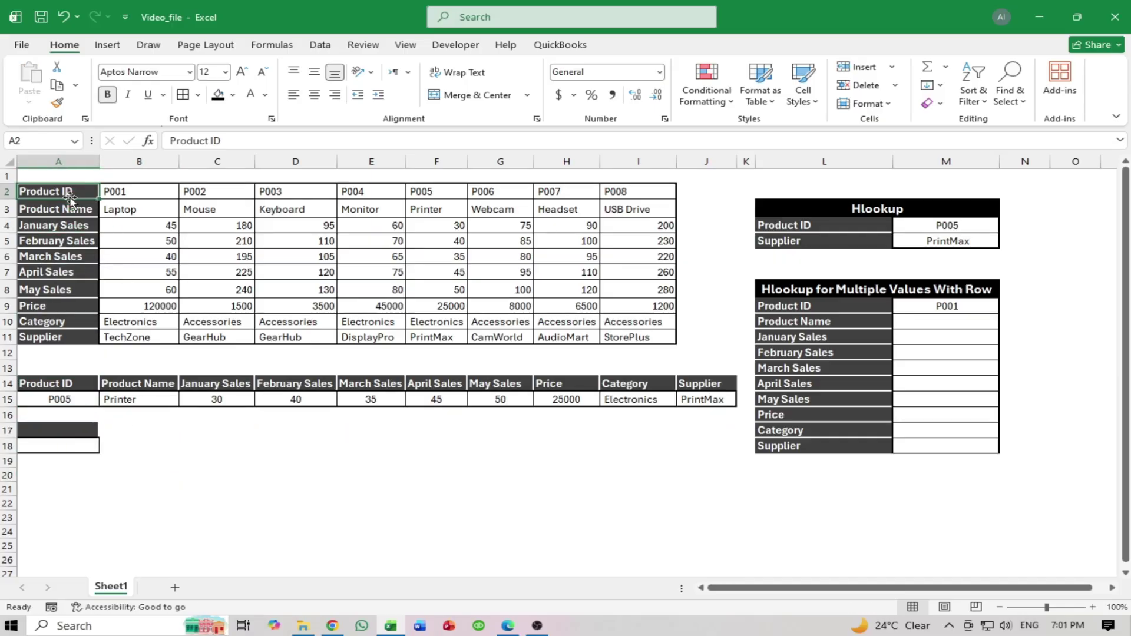
{"action": "key", "text": "ctrl+c"}
{"action": "left_click", "coordinate": [88, 430]}
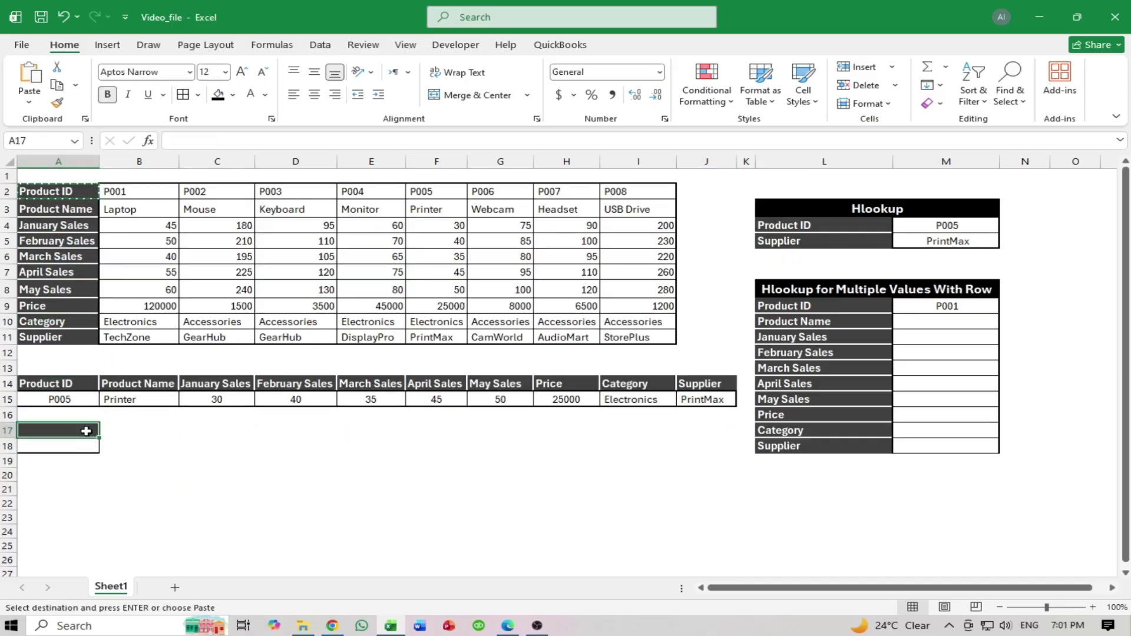
{"action": "key", "text": "ctrl+v"}
Copy the March Sales heading from A6 into B17, next to the new Product ID heading
{"action": "left_click", "coordinate": [74, 259]}
{"action": "key", "text": "ctrl+v"}
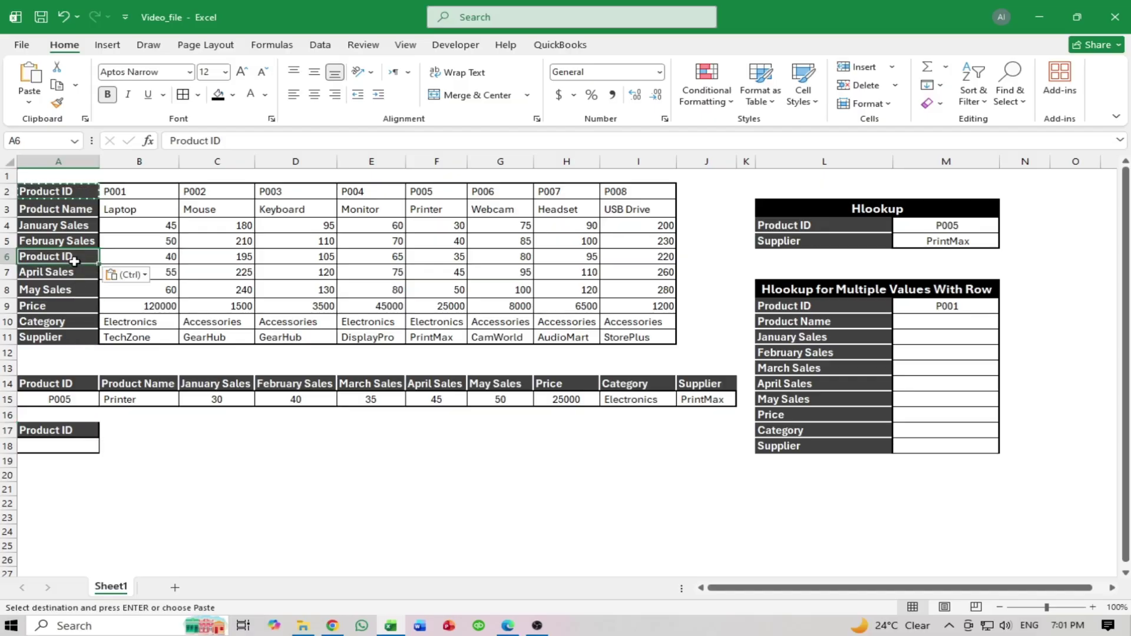
{"action": "key", "text": "ctrl"}
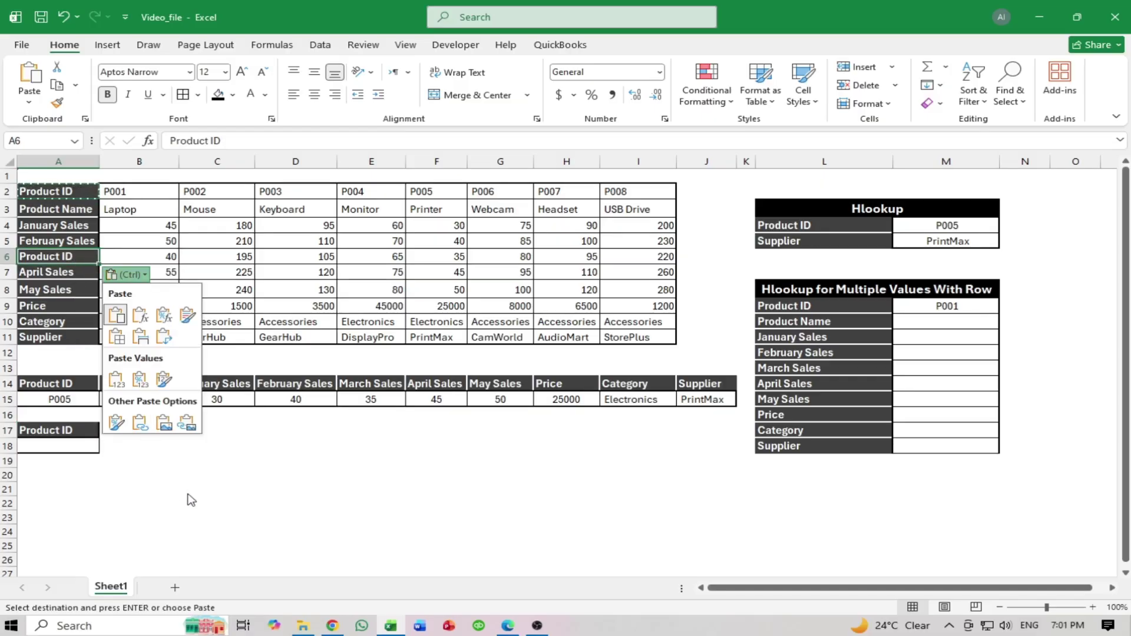
{"action": "key", "text": "ctrl"}
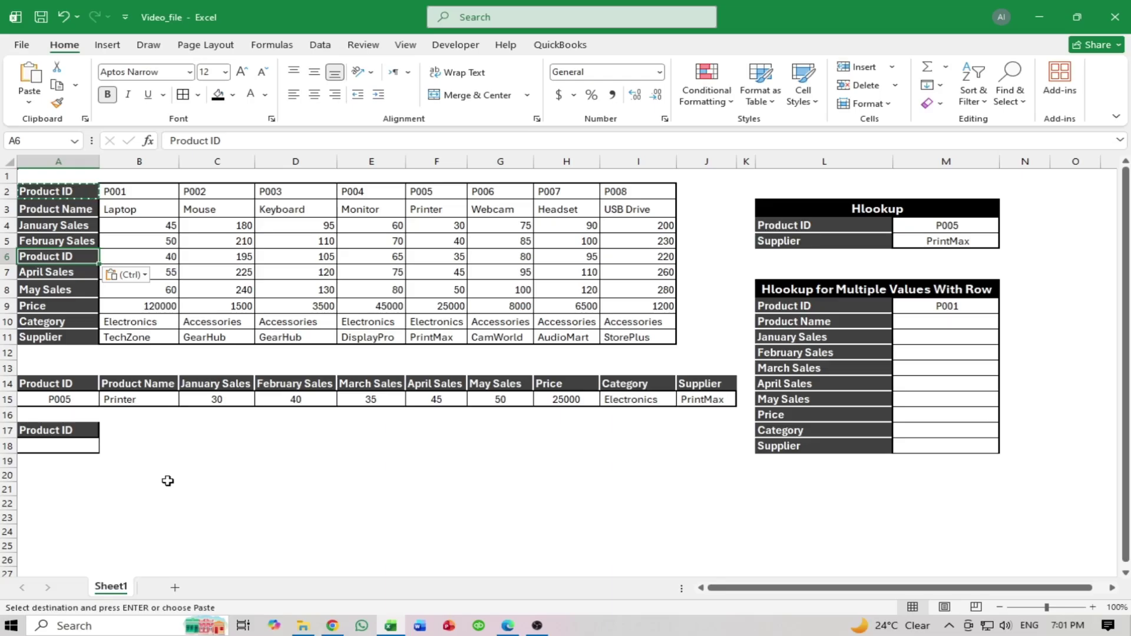
{"action": "key", "text": "ctrl+z"}
{"action": "key", "text": "ctrl+c"}
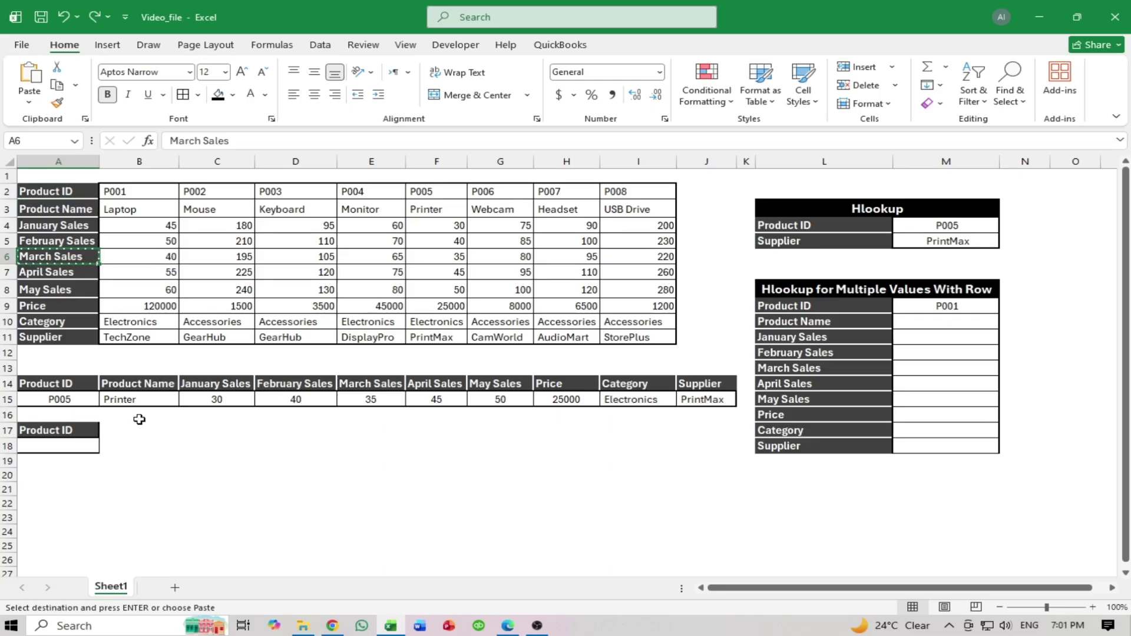
{"action": "left_click", "coordinate": [132, 428]}
{"action": "key", "text": "ctrl+v"}
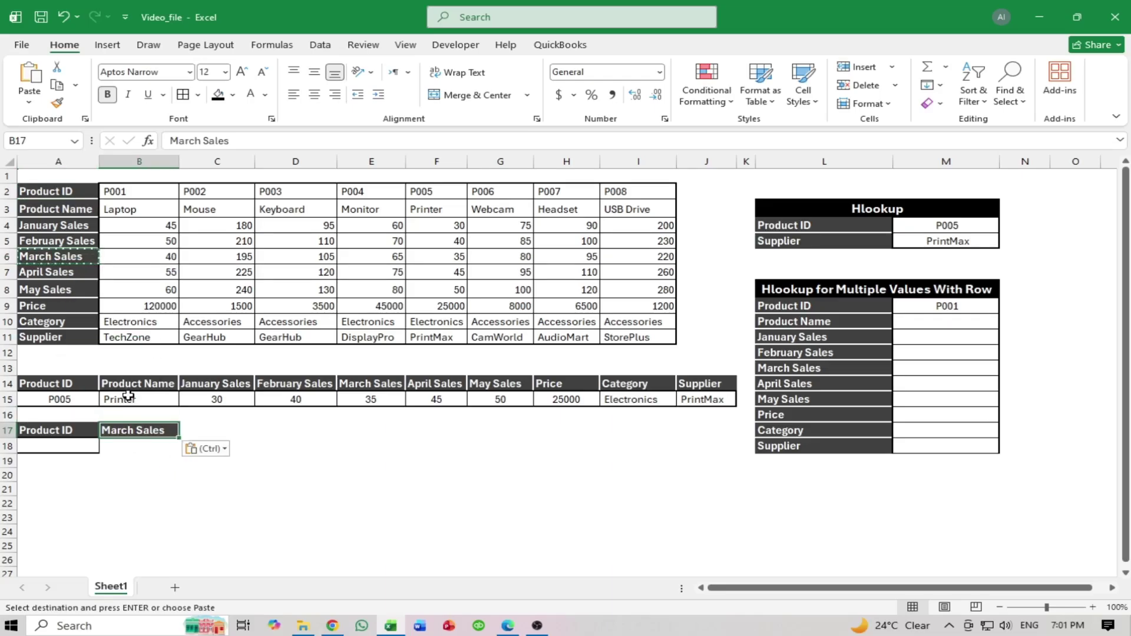
Copy the Price heading from A9 into C17, next to the March Sales heading
{"action": "left_click", "coordinate": [60, 306]}
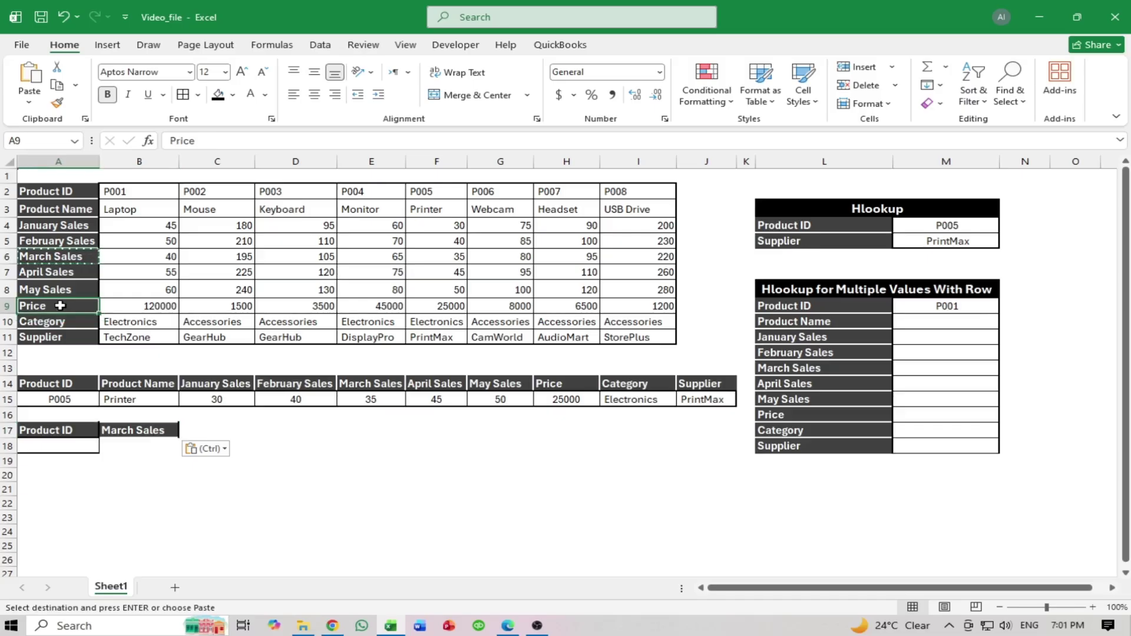
{"action": "key", "text": "ctrl"}
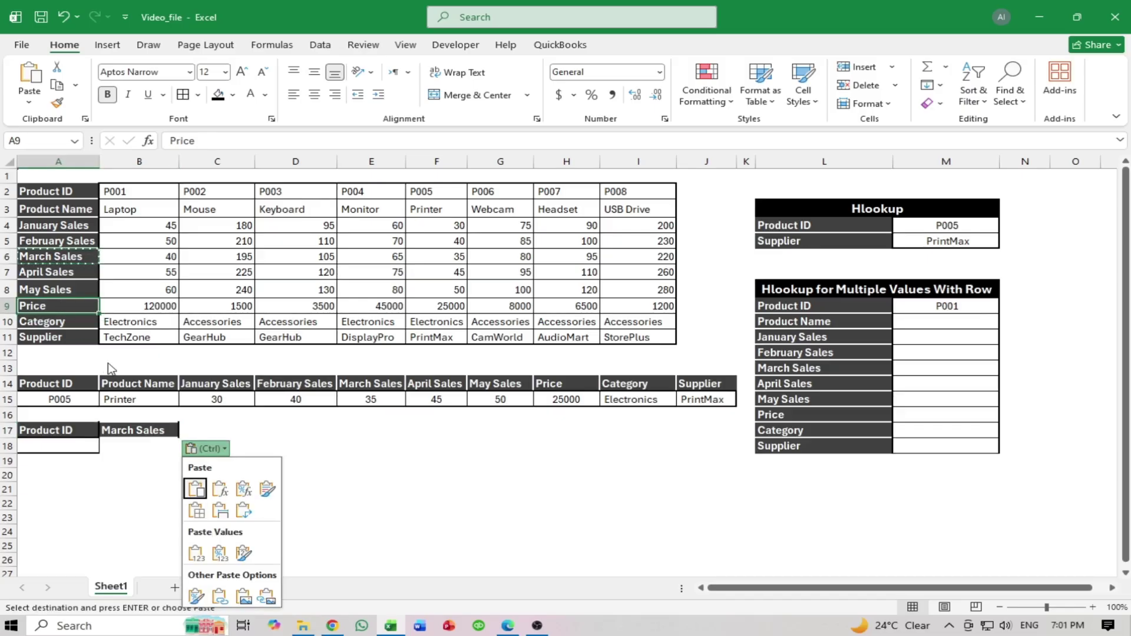
{"action": "key", "text": "ctrl"}
{"action": "key", "text": "ctrl+c"}
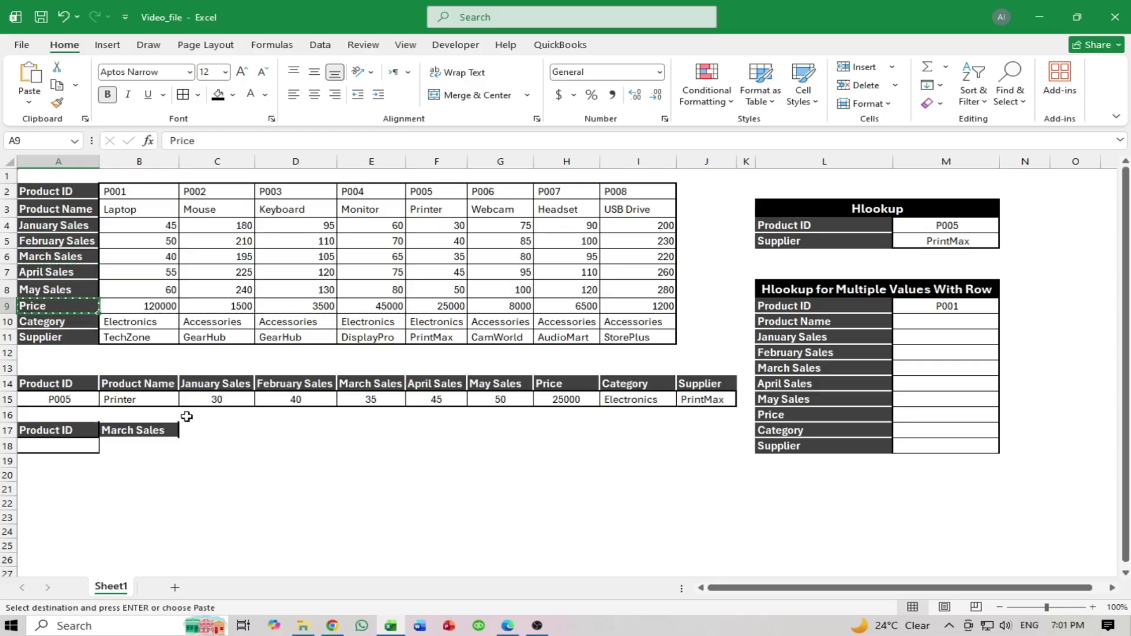
{"action": "left_click", "coordinate": [203, 431]}
{"action": "key", "text": "ctrl+v"}
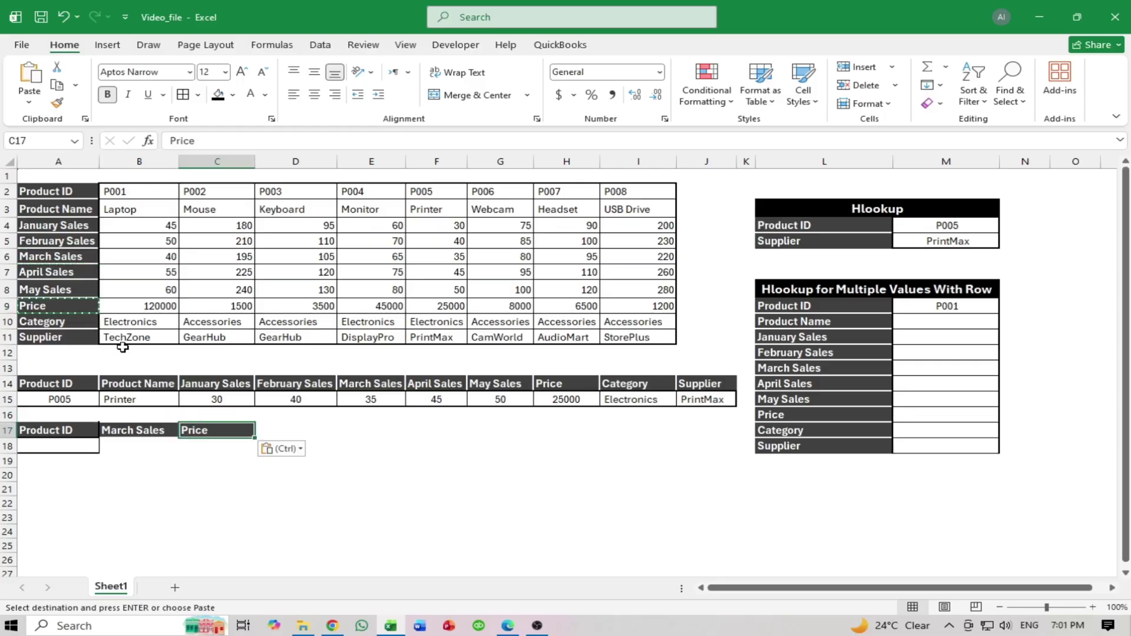
Copy the Supplier heading from A11 into D17 to complete the new heading row
{"action": "left_click", "coordinate": [68, 335]}
{"action": "key", "text": "ctrl+c"}
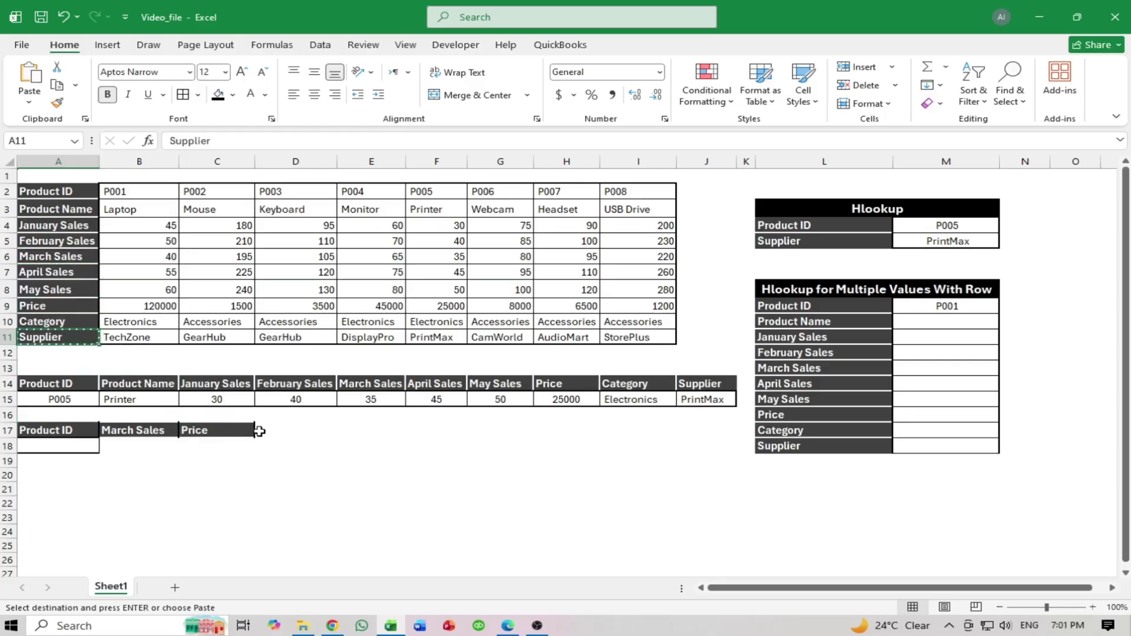
{"action": "left_click", "coordinate": [282, 432]}
{"action": "key", "text": "ctrl+v"}
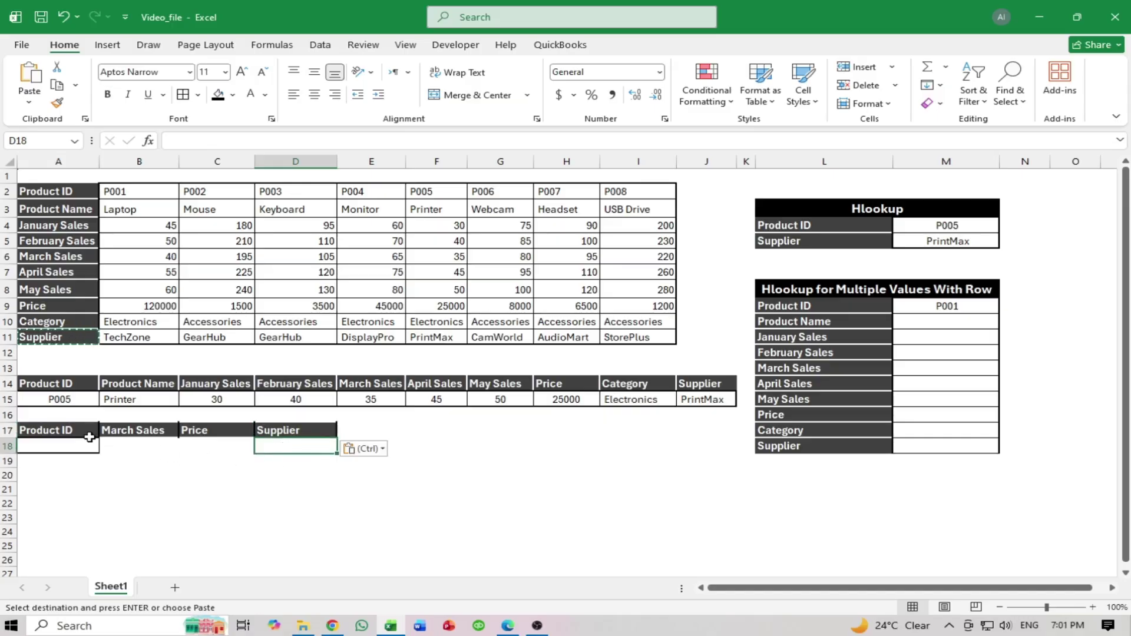
Apply borders to the small lookup table in A17:D18
{"action": "left_click_drag", "start_coordinate": [53, 433], "coordinate": [295, 433]}
{"action": "left_click", "coordinate": [164, 458]}
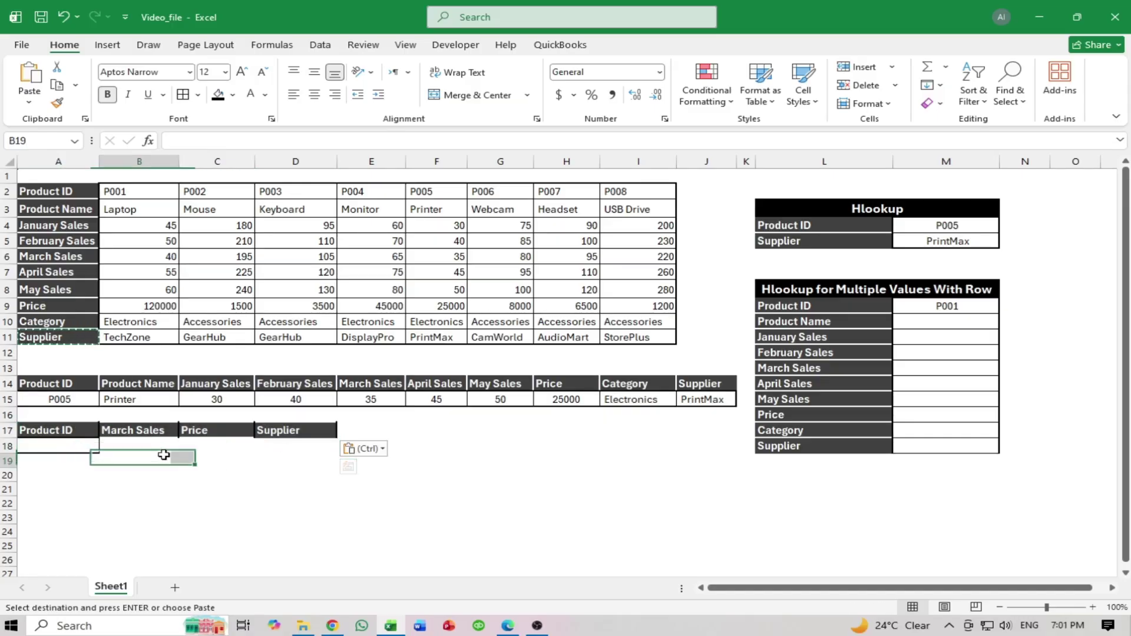
{"action": "left_click_drag", "start_coordinate": [65, 431], "coordinate": [295, 446]}
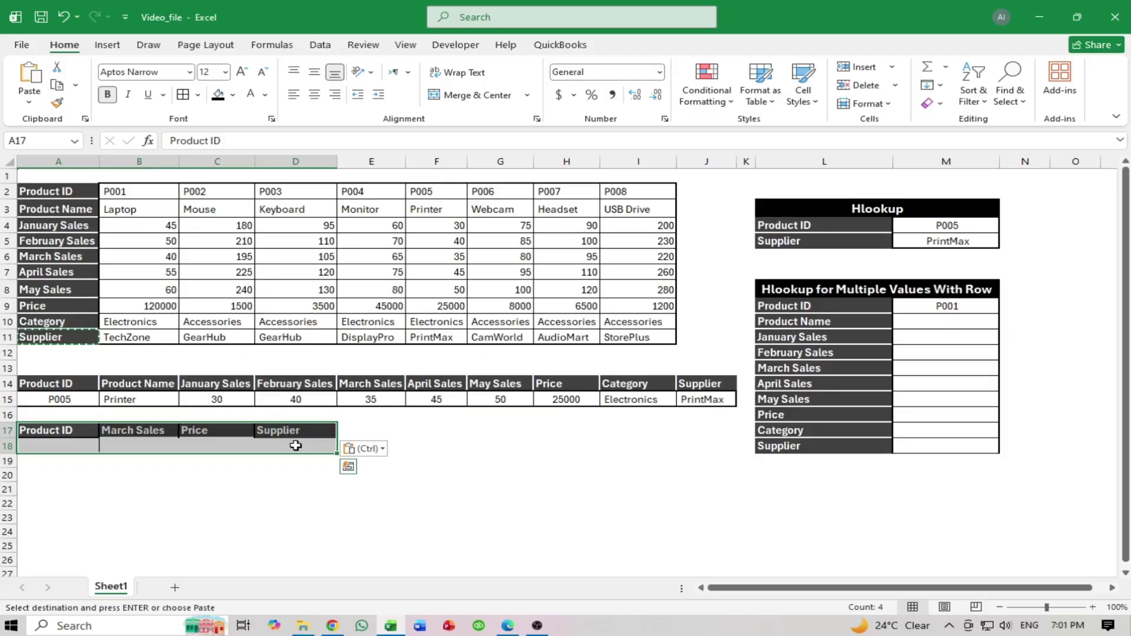
{"action": "key", "text": "Escape"}
{"action": "key", "text": "alt+h"}
{"action": "key", "text": "b"}
{"action": "key", "text": "t"}
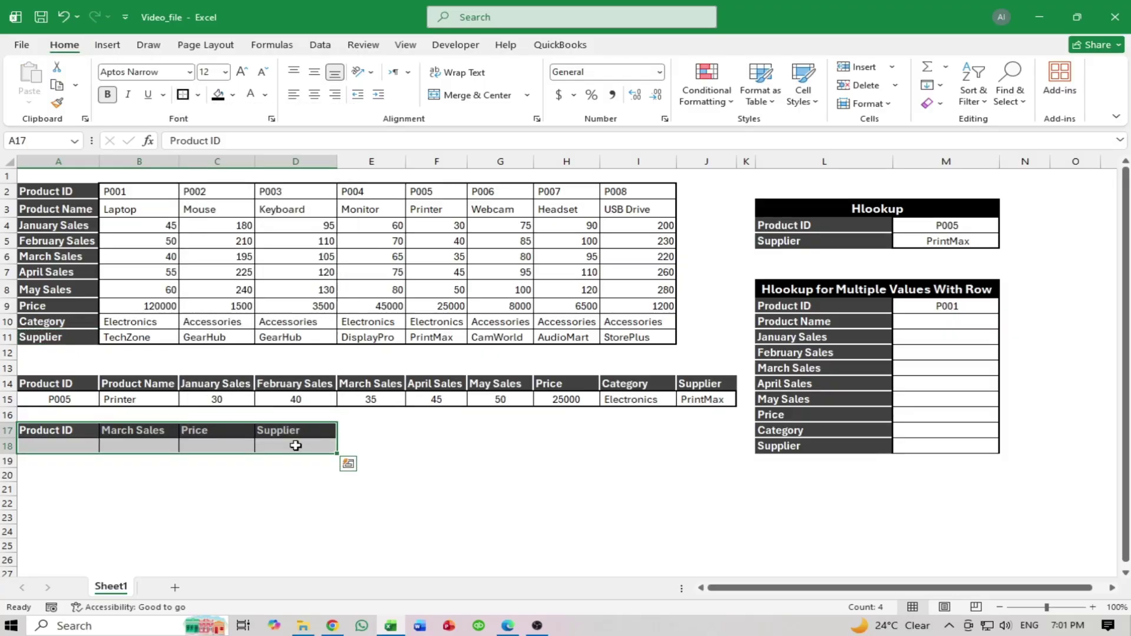
{"action": "left_click", "coordinate": [291, 530]}
Choose P002 as the Product ID in A18
{"action": "left_click", "coordinate": [71, 446]}
{"action": "left_click", "coordinate": [76, 384]}
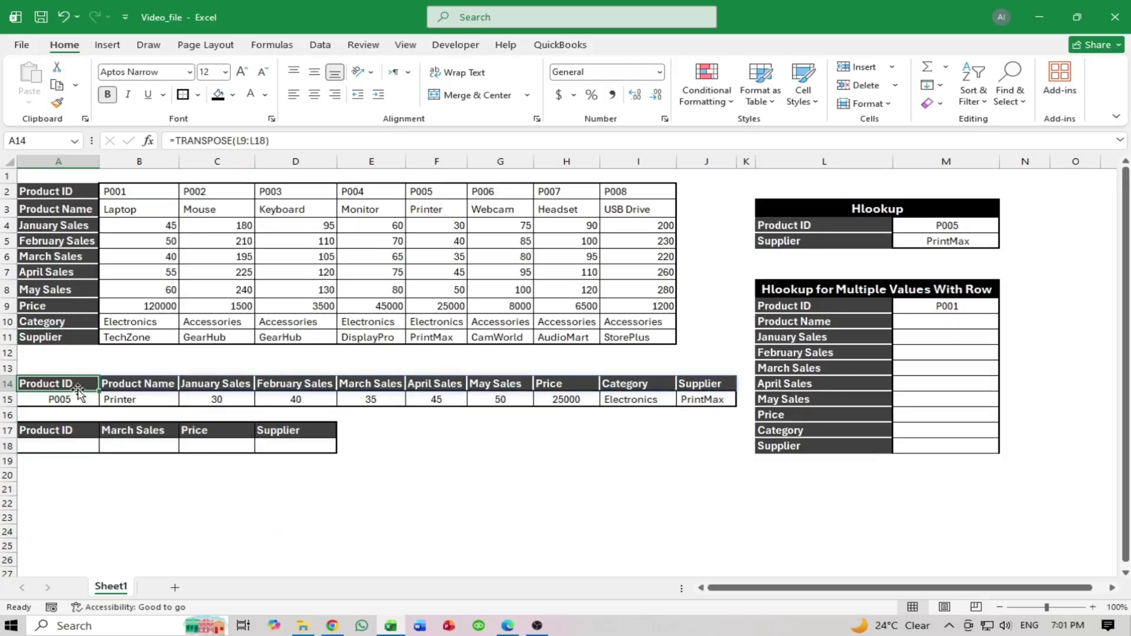
{"action": "left_click", "coordinate": [78, 443]}
{"action": "left_click", "coordinate": [108, 448]}
{"action": "left_click", "coordinate": [70, 471]}
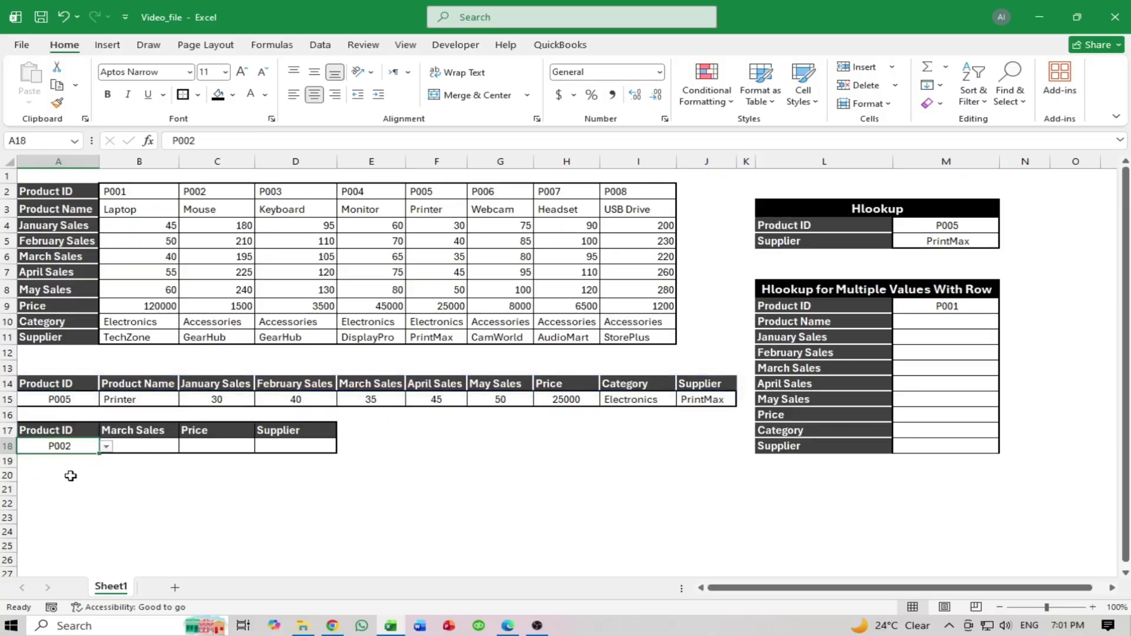
{"action": "left_click_drag", "start_coordinate": [72, 362], "coordinate": [636, 411]}
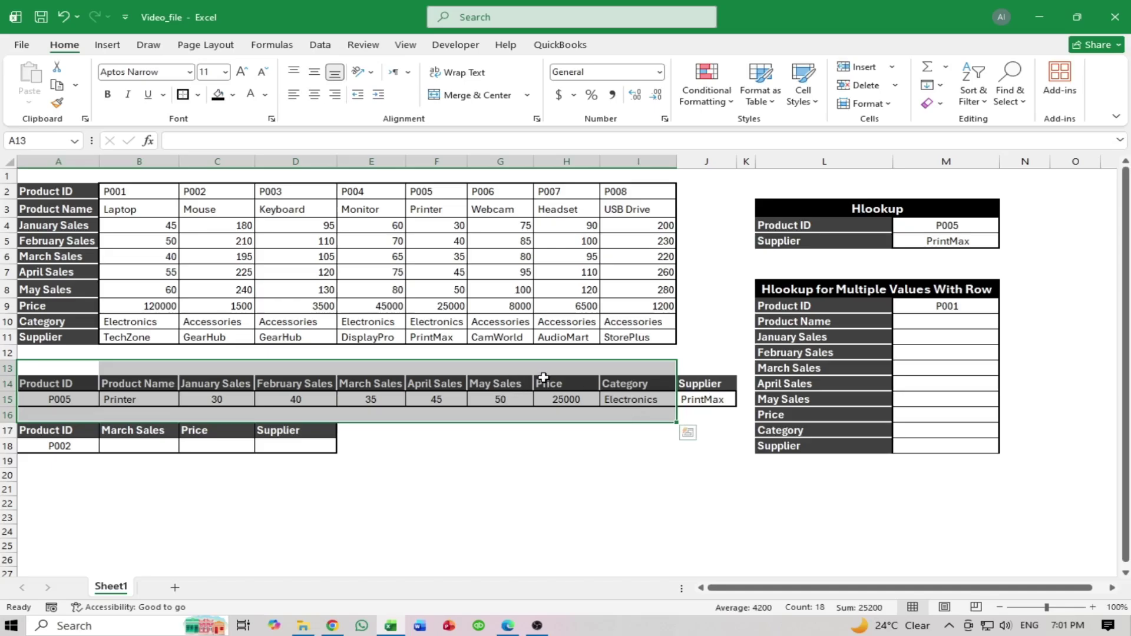
{"action": "left_click", "coordinate": [444, 447]}
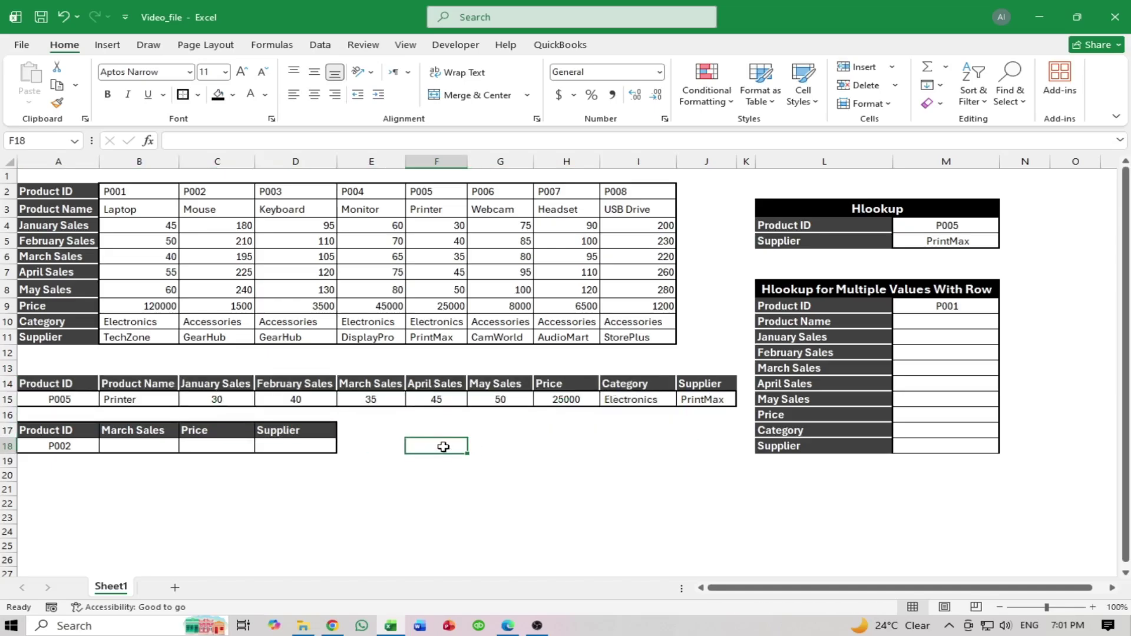
{"action": "left_click_drag", "start_coordinate": [147, 356], "coordinate": [484, 415]}
{"action": "left_click", "coordinate": [448, 504]}
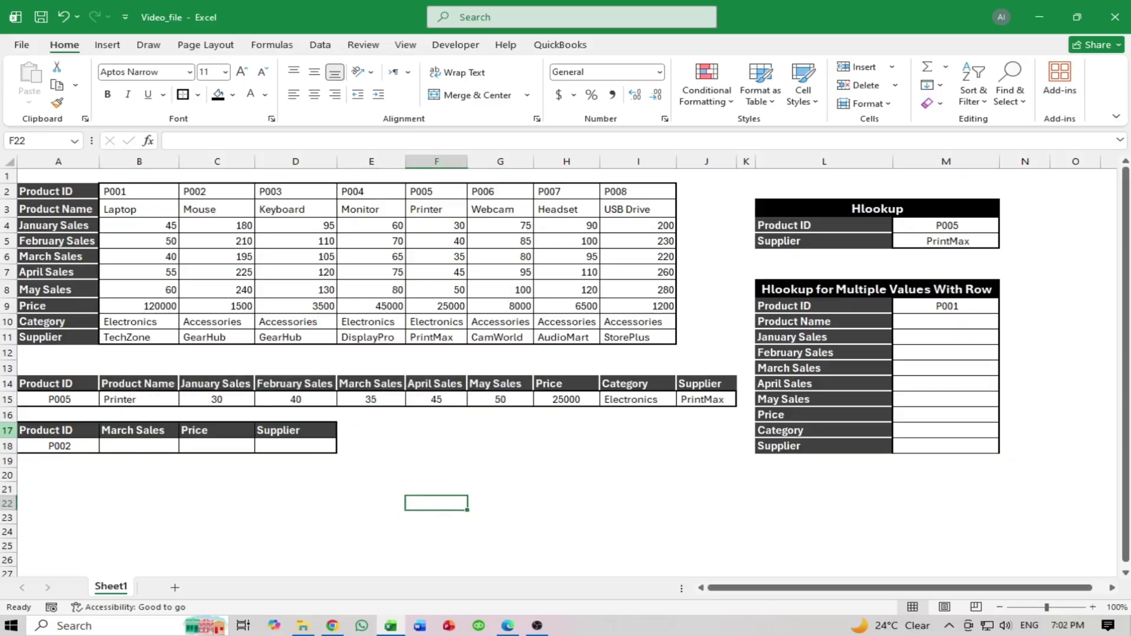
Begin an HLOOKUP formula in B18 with A18 as the lookup value and A2:I11 as the table array
{"action": "left_click", "coordinate": [133, 448]}
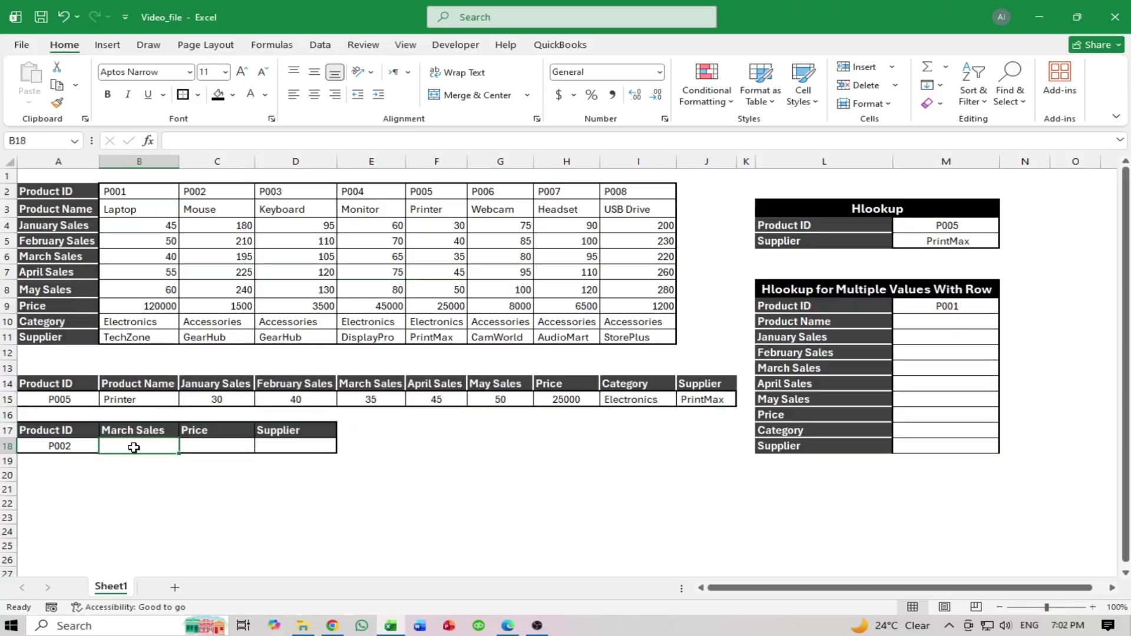
{"action": "type", "text": "hl"}
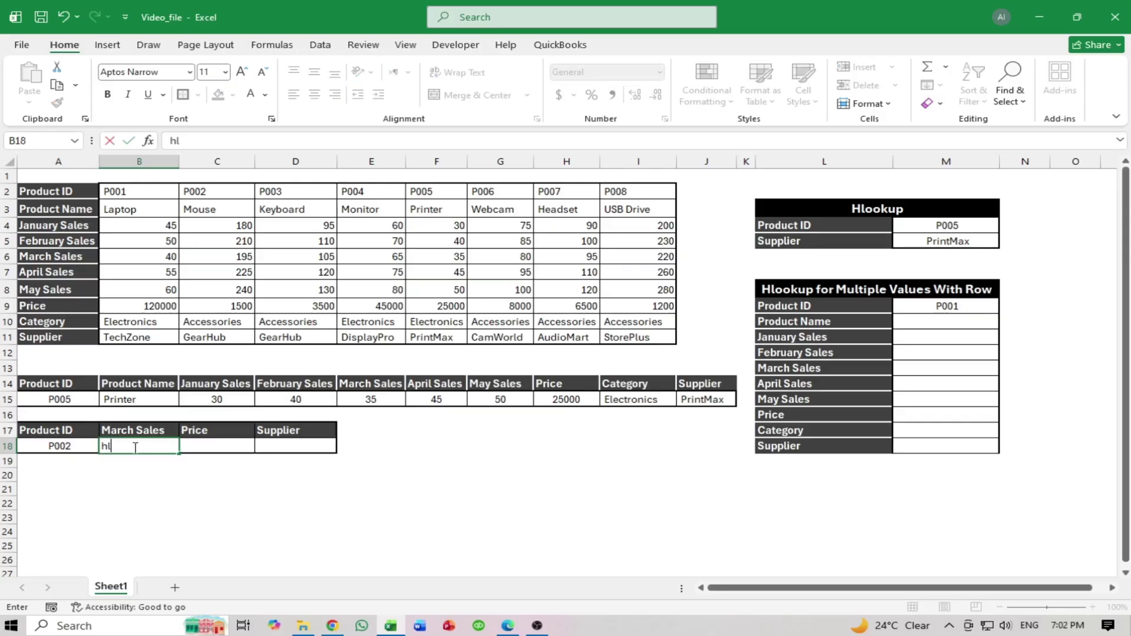
{"action": "key", "text": "BackSpace"}
{"action": "key", "text": "BackSpace"}
{"action": "type", "text": "=hl"}
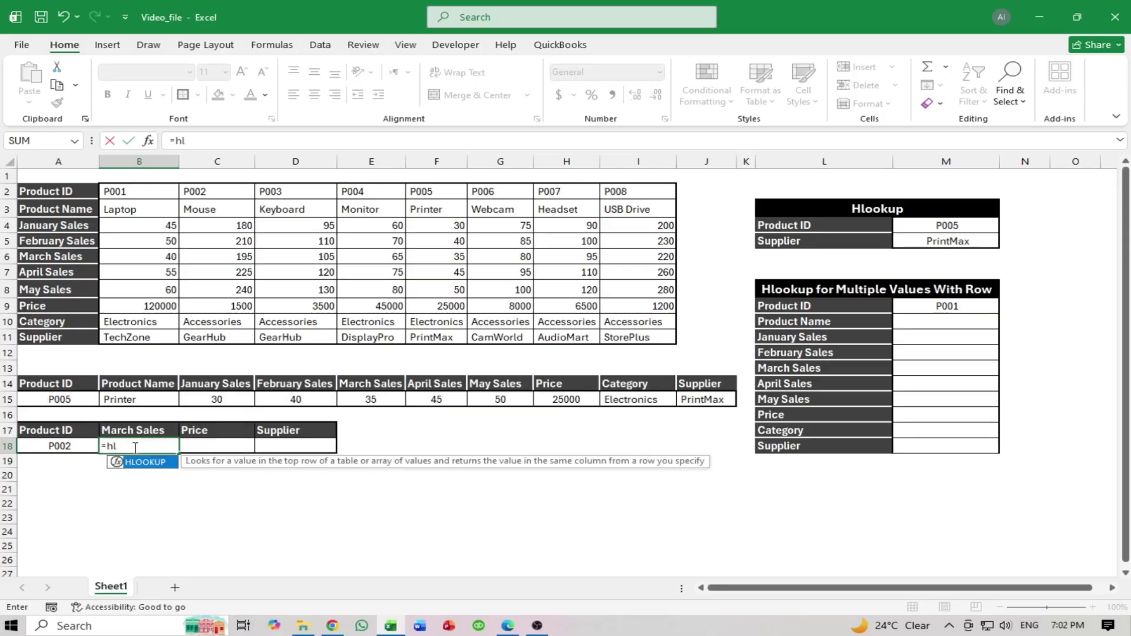
{"action": "key", "text": "Tab"}
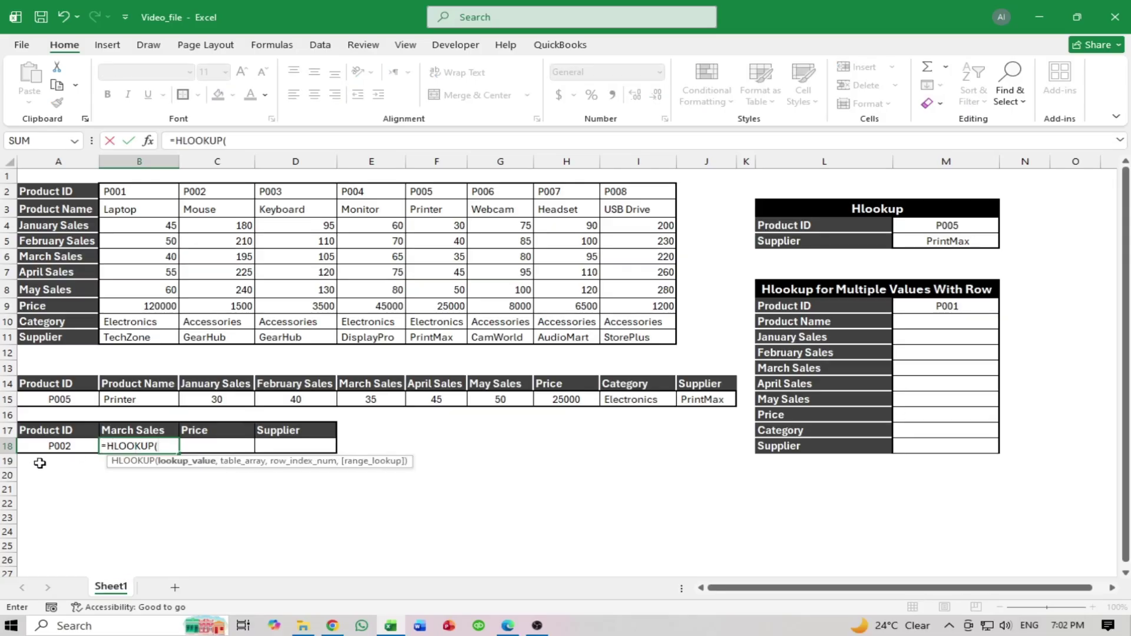
{"action": "left_click", "coordinate": [50, 444]}
{"action": "type", "text": ","}
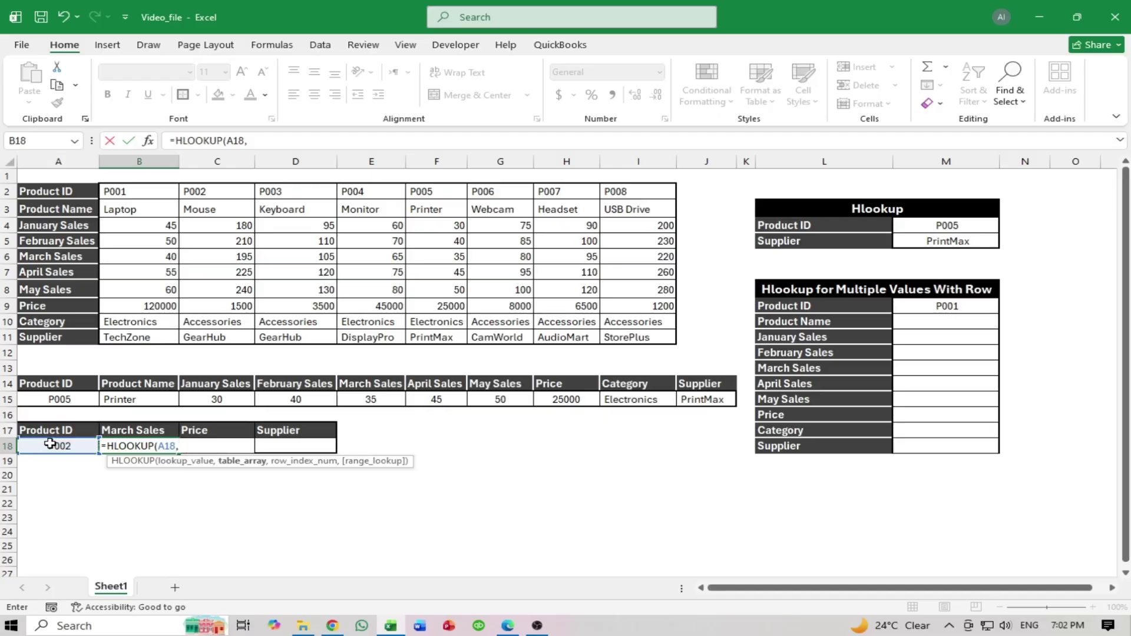
{"action": "left_click_drag", "start_coordinate": [35, 195], "coordinate": [619, 334]}
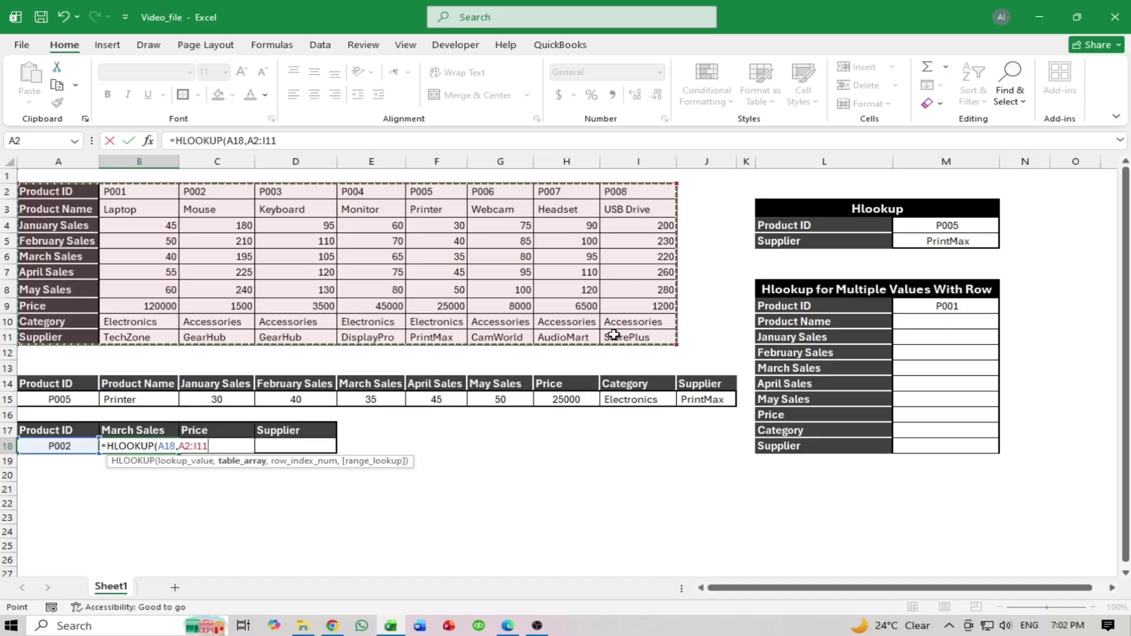
Complete the B18 HLOOKUP with row indexes {5,8,10} and an exact match (FALSE) to fill March Sales, Price and Supplier
{"action": "type", "text": ",{5,8,10{"}
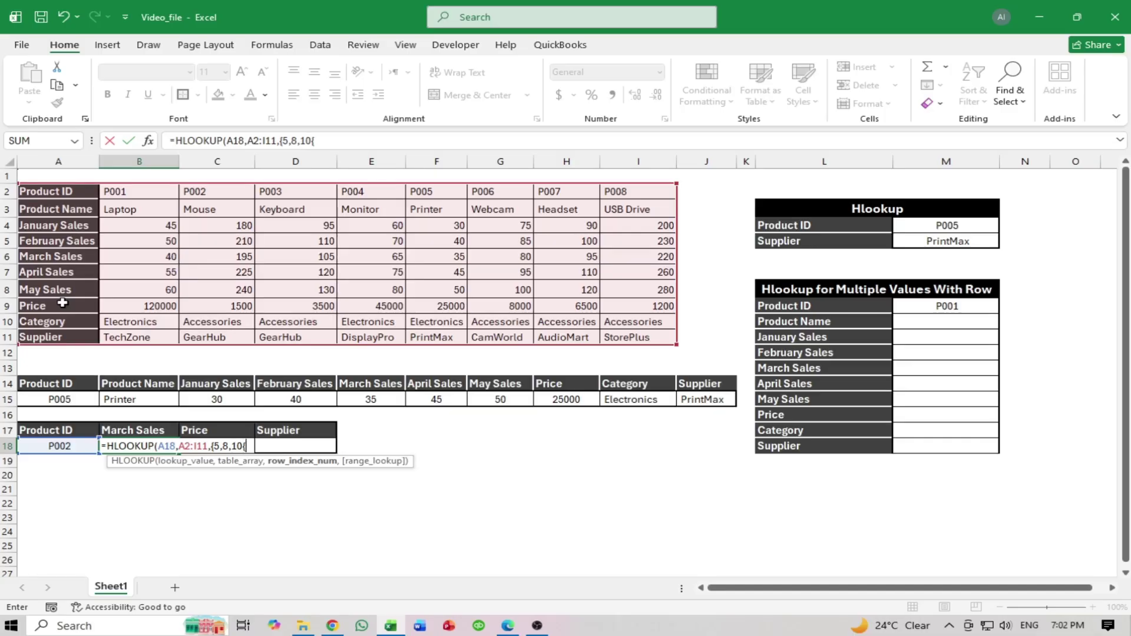
{"action": "key", "text": "BackSpace"}
{"action": "type", "text": "},"}
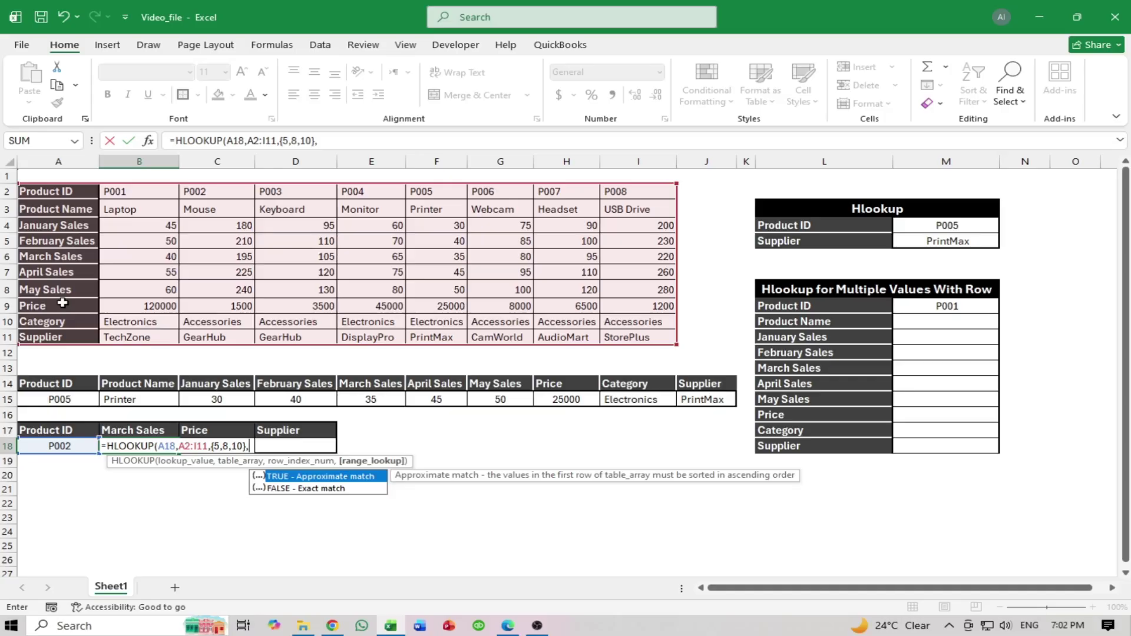
{"action": "key", "text": "Down"}
{"action": "key", "text": "Tab"}
{"action": "key", "text": "Return"}
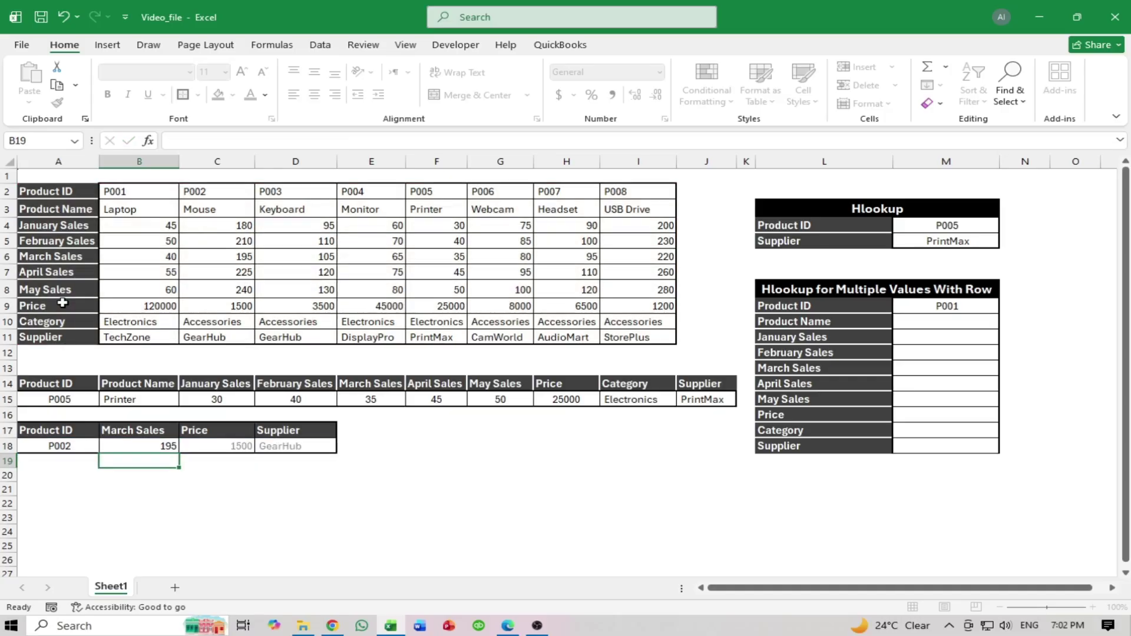
{"action": "left_click", "coordinate": [199, 466]}
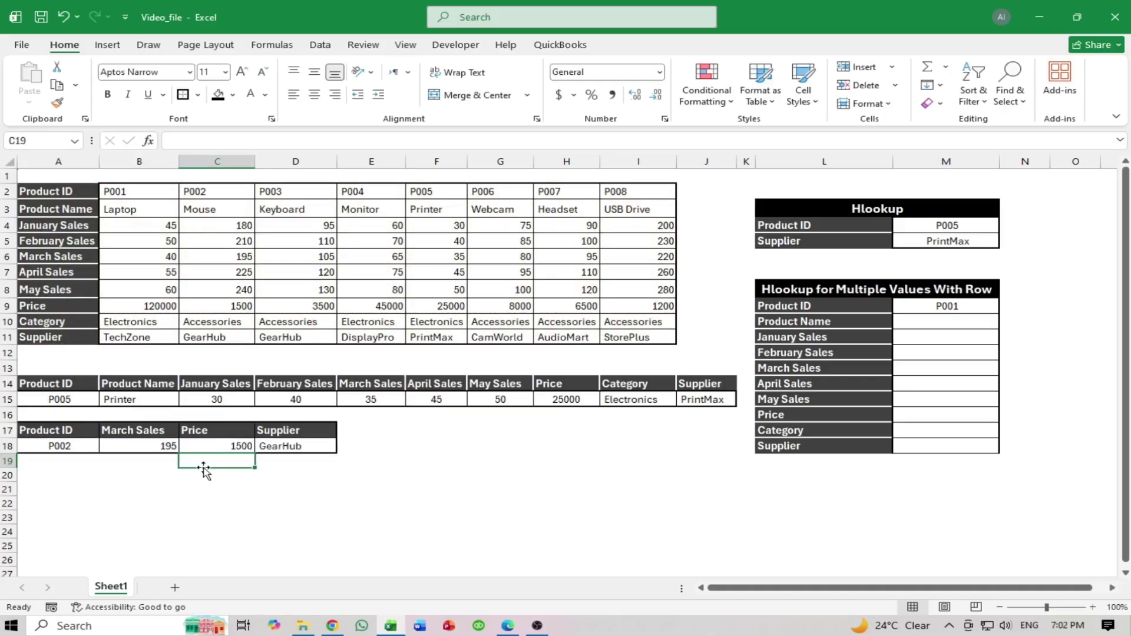
{"action": "left_click", "coordinate": [163, 448]}
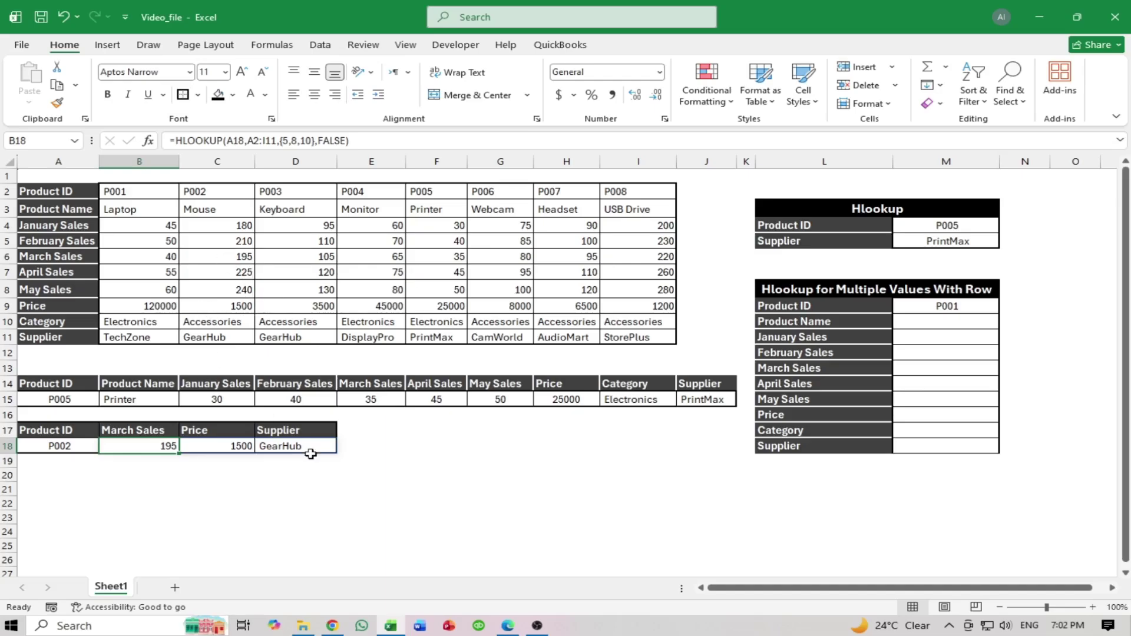
Switch the Product ID in A18 to P004 to test the lookup
{"action": "left_click", "coordinate": [59, 449]}
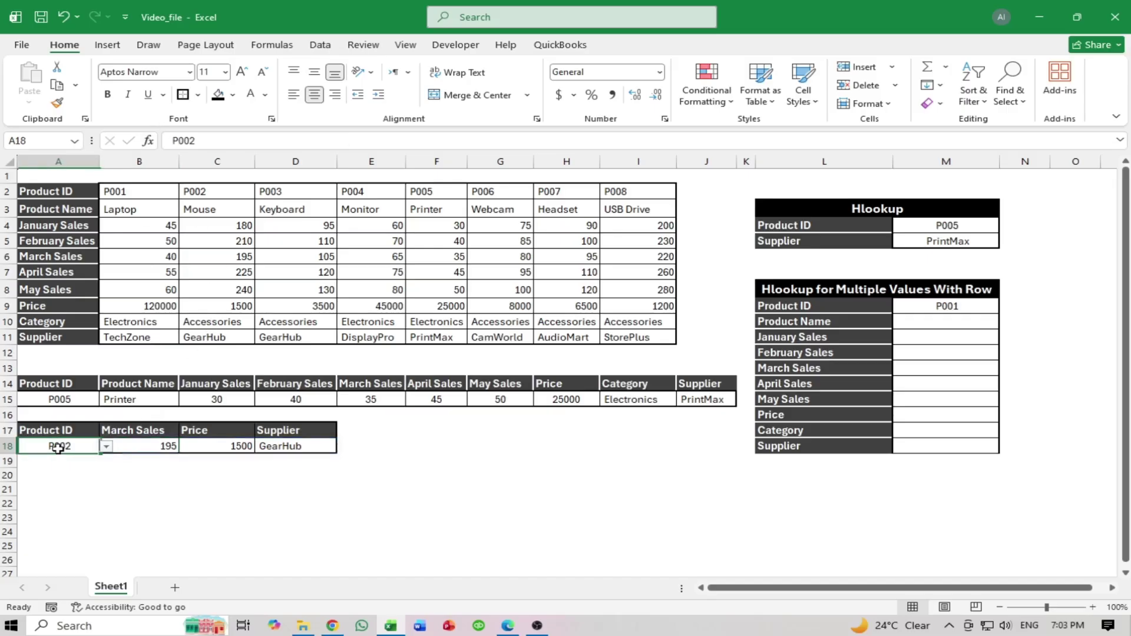
{"action": "left_click", "coordinate": [106, 446]}
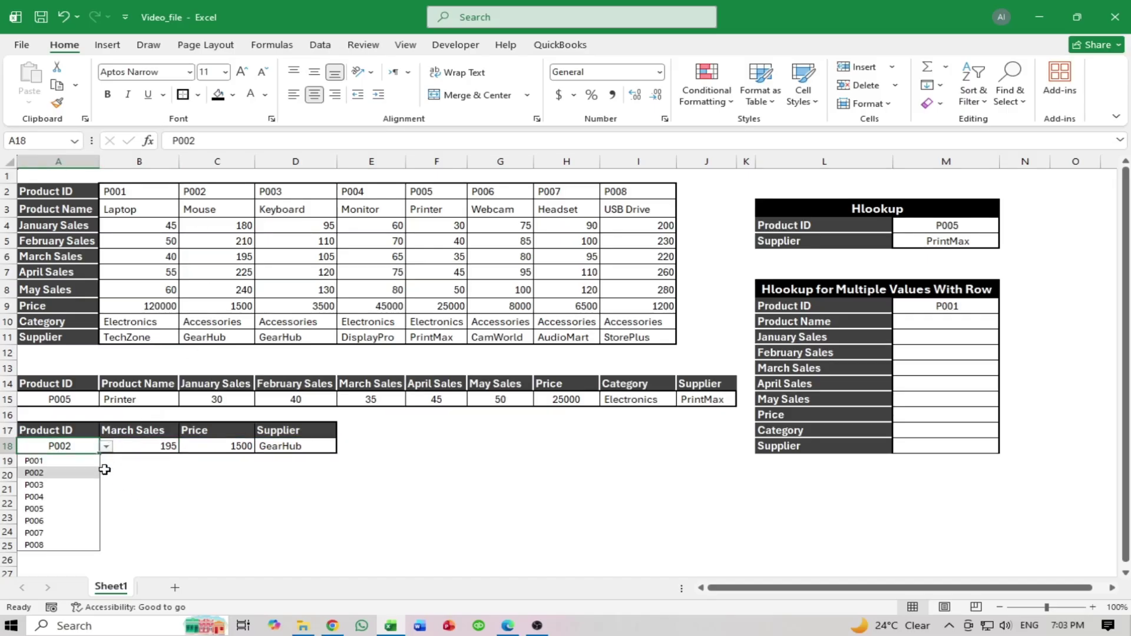
{"action": "left_click", "coordinate": [73, 496]}
{"action": "left_click", "coordinate": [299, 515]}
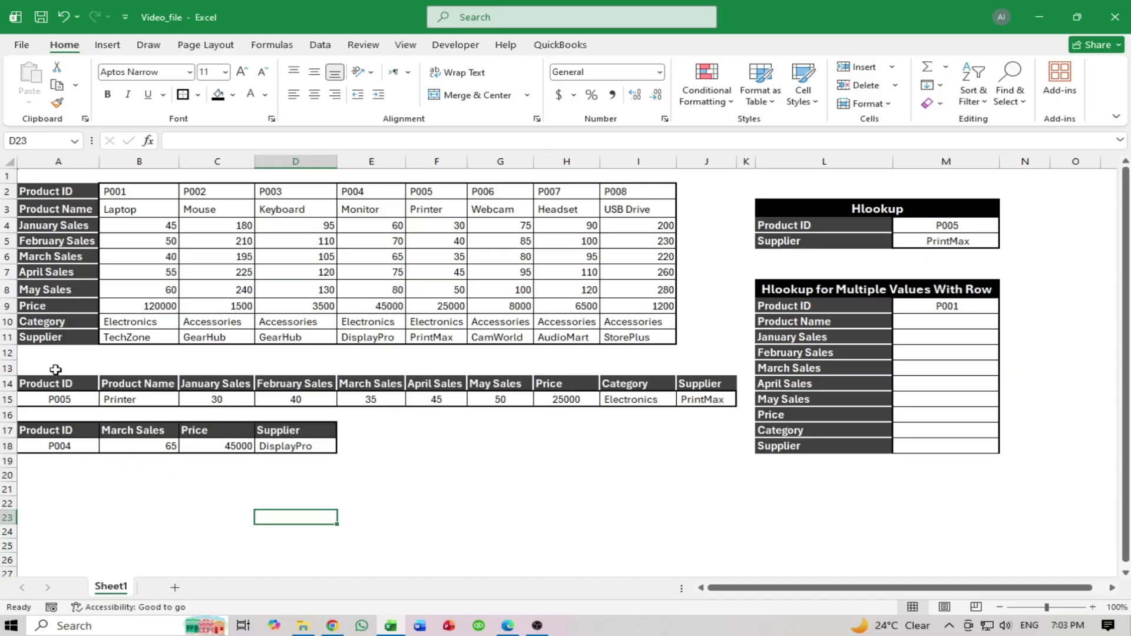
{"action": "left_click_drag", "start_coordinate": [55, 370], "coordinate": [627, 411]}
{"action": "left_click", "coordinate": [501, 477]}
{"action": "left_click_drag", "start_coordinate": [43, 416], "coordinate": [489, 458]}
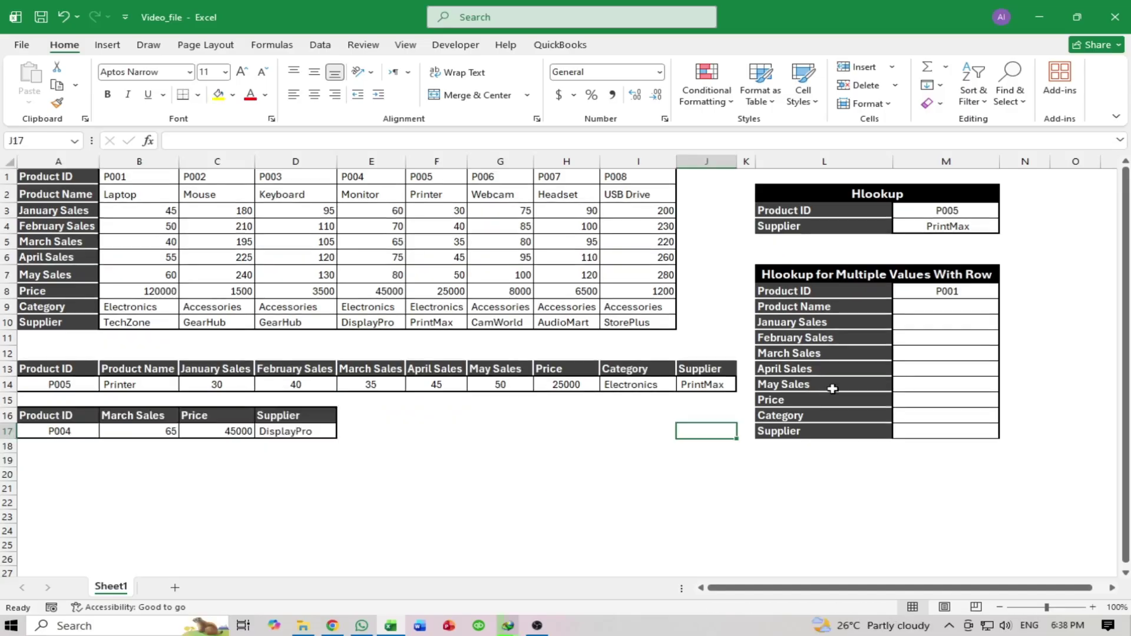
Begin an HLOOKUP formula in M9 with M8 as the lookup value and A1:I10 as the table array
{"action": "left_click", "coordinate": [842, 307]}
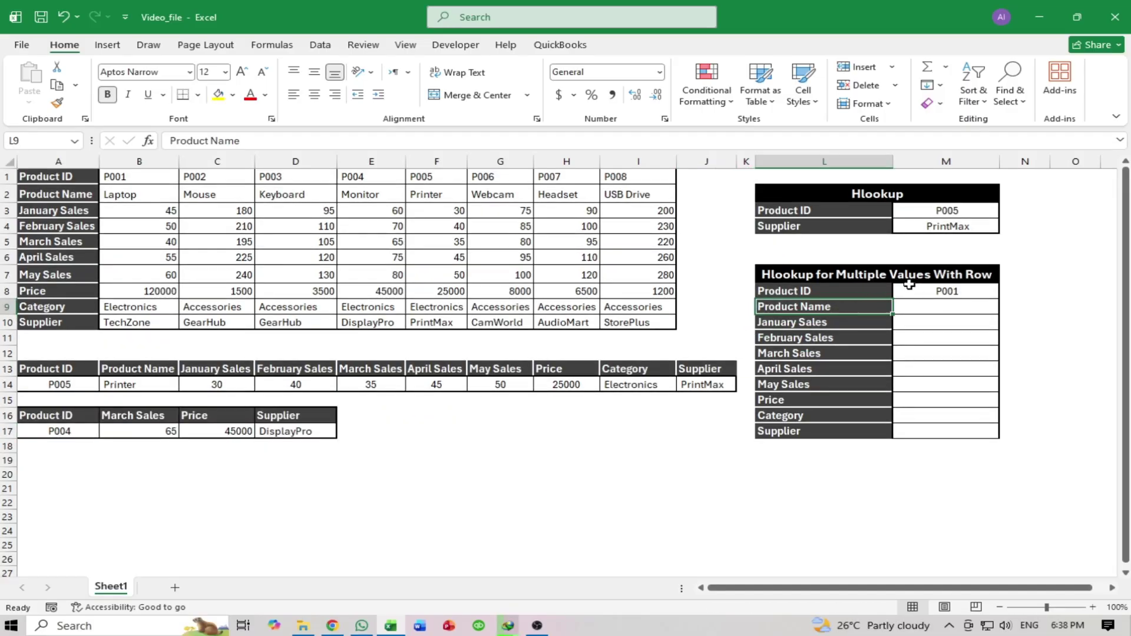
{"action": "left_click", "coordinate": [917, 307]}
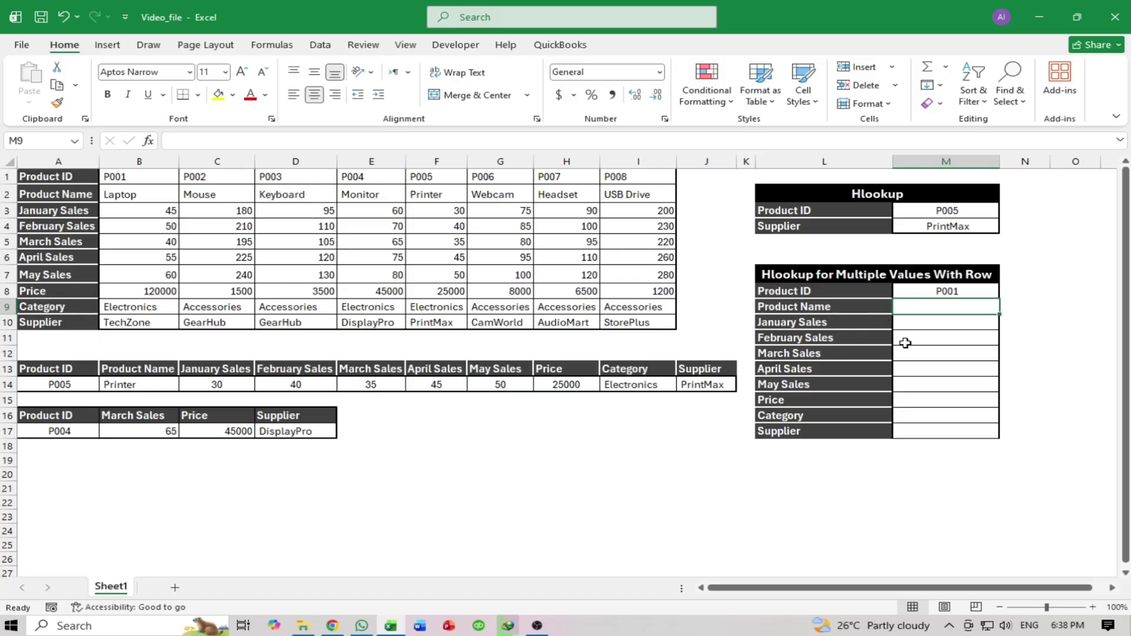
{"action": "left_click", "coordinate": [937, 281]}
{"action": "left_click", "coordinate": [944, 313]}
{"action": "type", "text": "=HLOOKUP("}
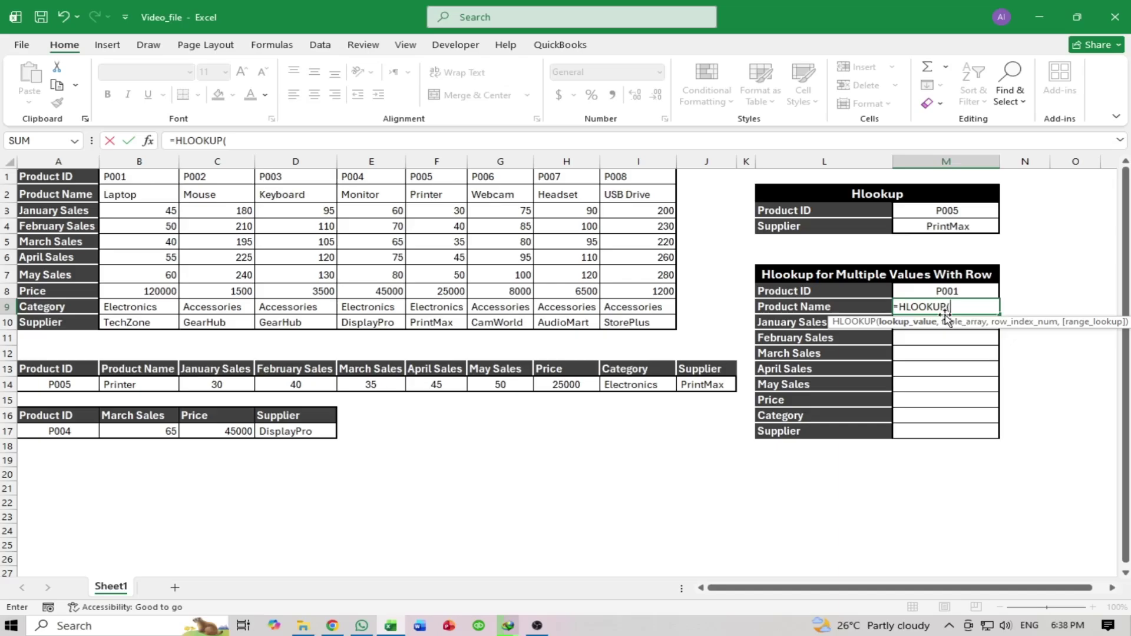
{"action": "left_click", "coordinate": [929, 291]}
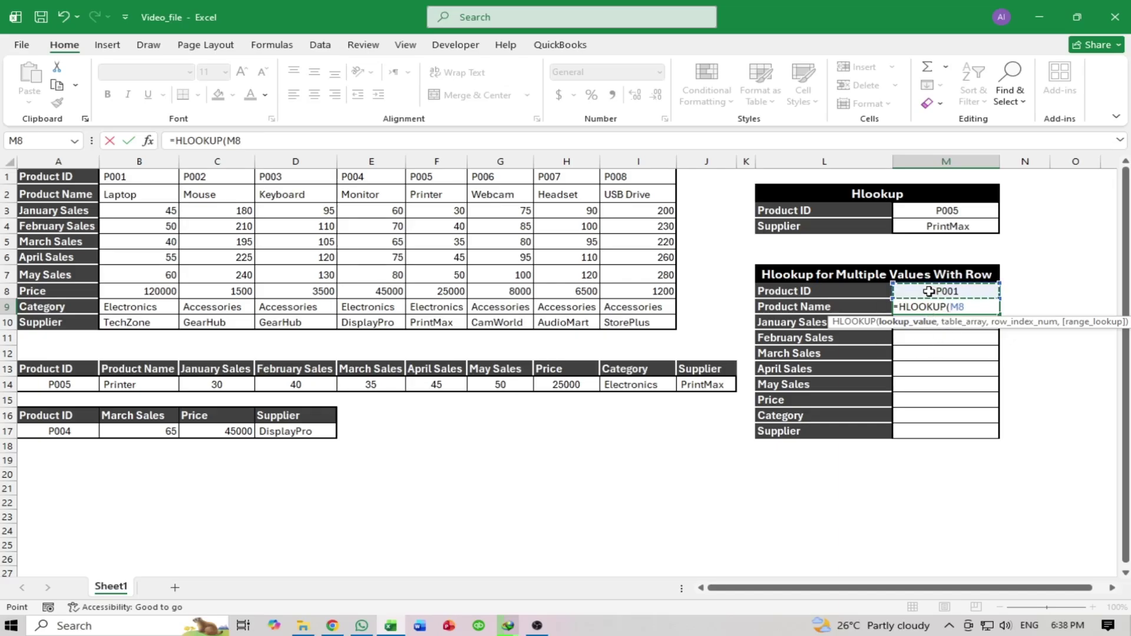
{"action": "type", "text": ","}
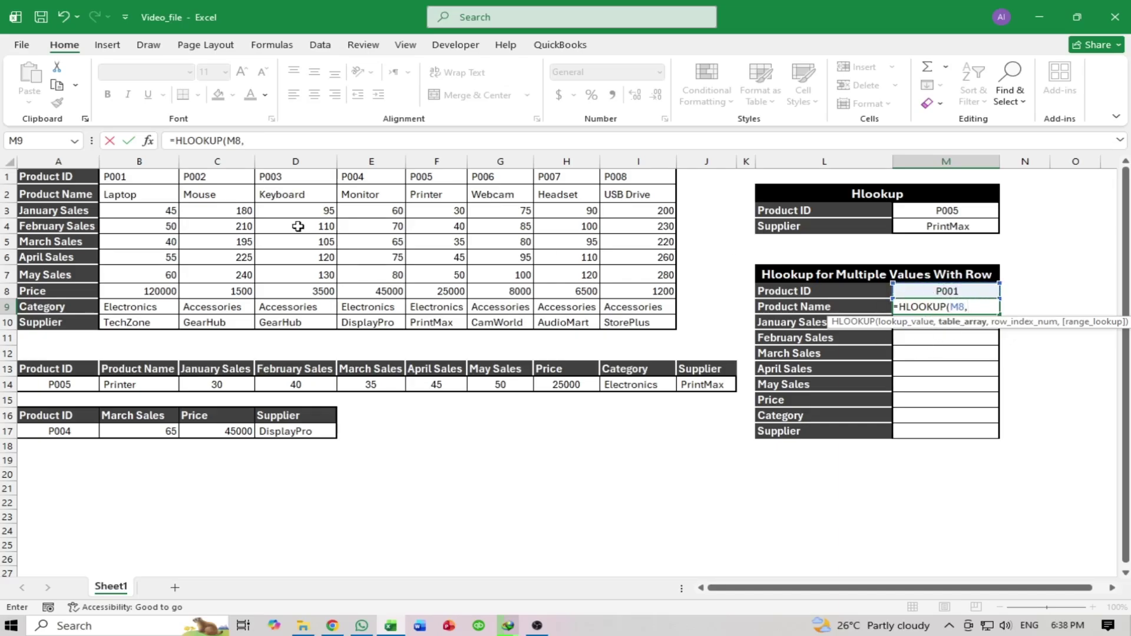
{"action": "left_click_drag", "start_coordinate": [27, 176], "coordinate": [651, 326]}
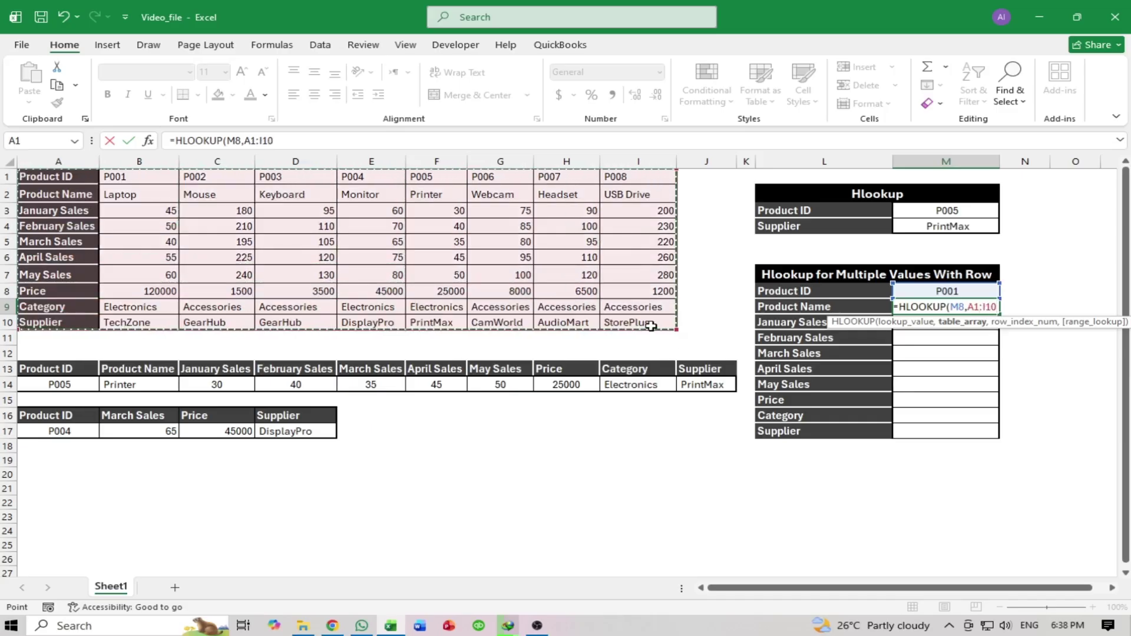
{"action": "type", "text": ","}
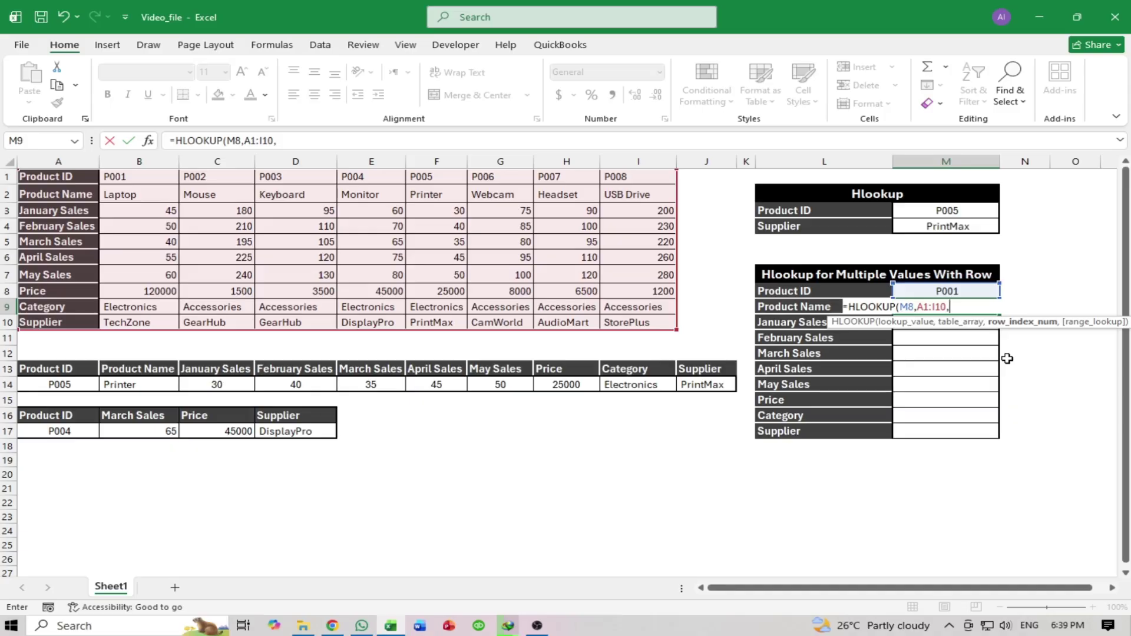
Complete the M9 HLOOKUP with ROW(A2:A10) as the row index and an exact match (FALSE) to fill Product Name through Supplier
{"action": "type", "text": "row"}
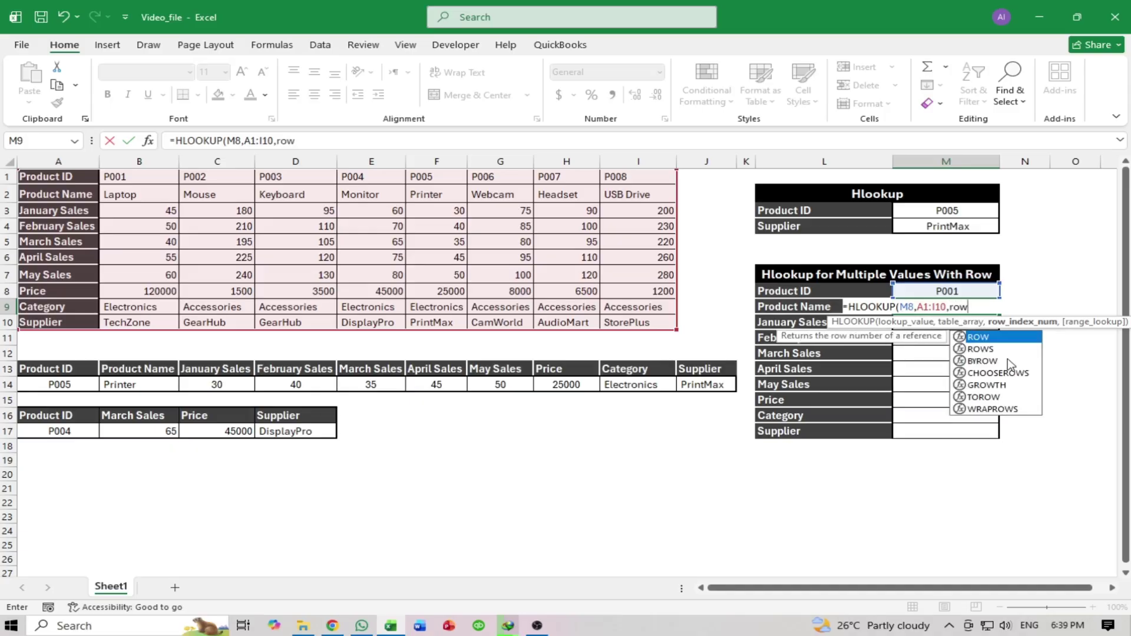
{"action": "key", "text": "Tab"}
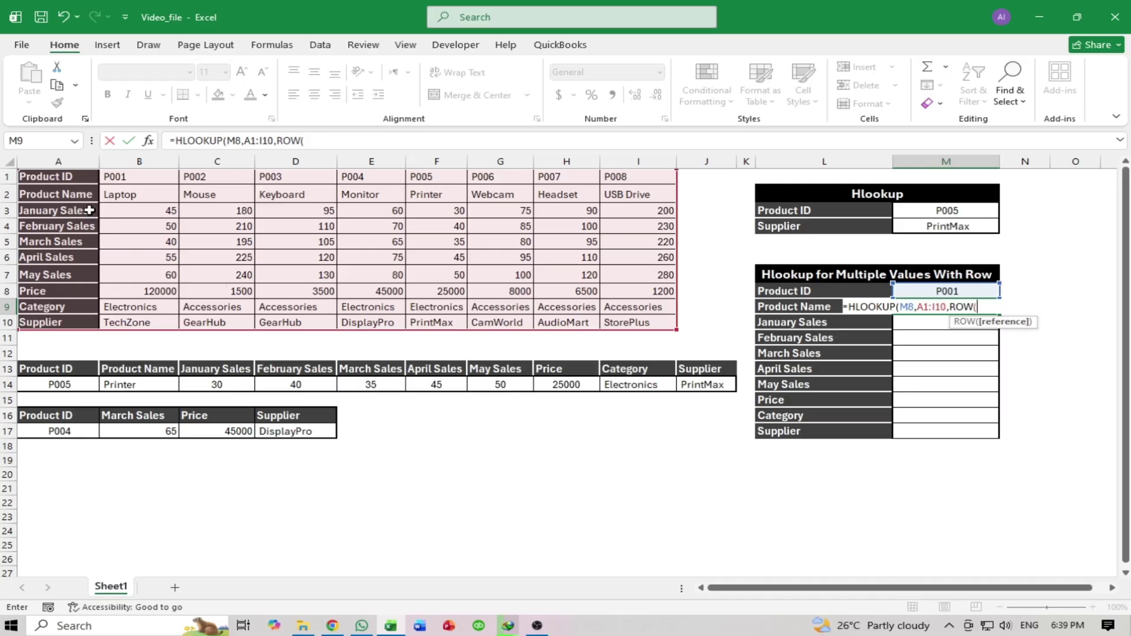
{"action": "left_click_drag", "start_coordinate": [71, 195], "coordinate": [68, 322]}
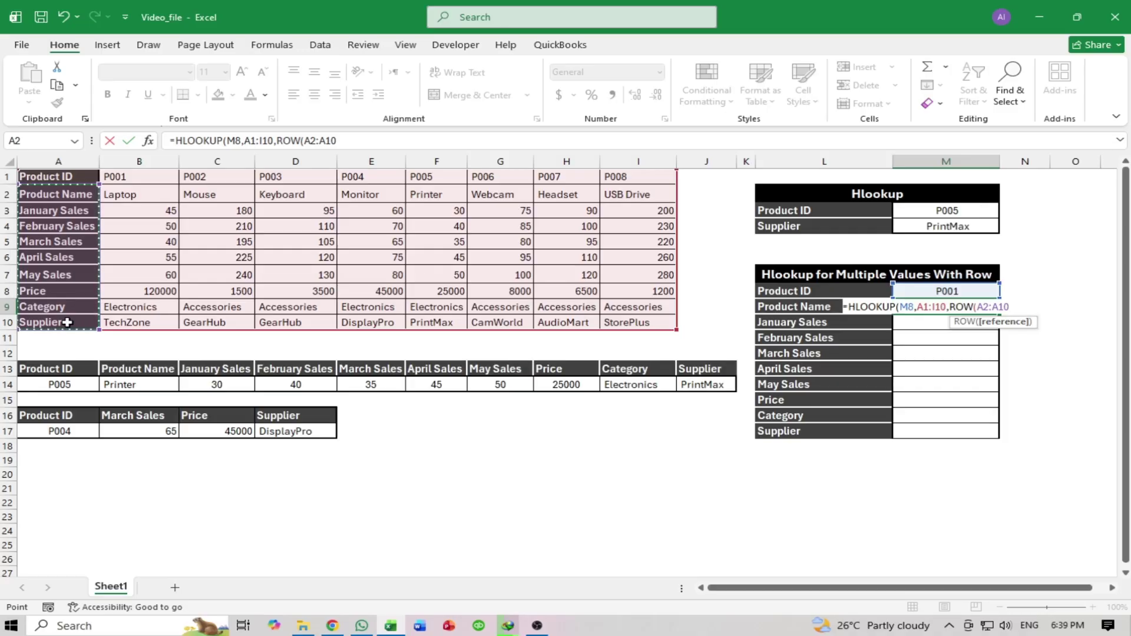
{"action": "type", "text": ")"}
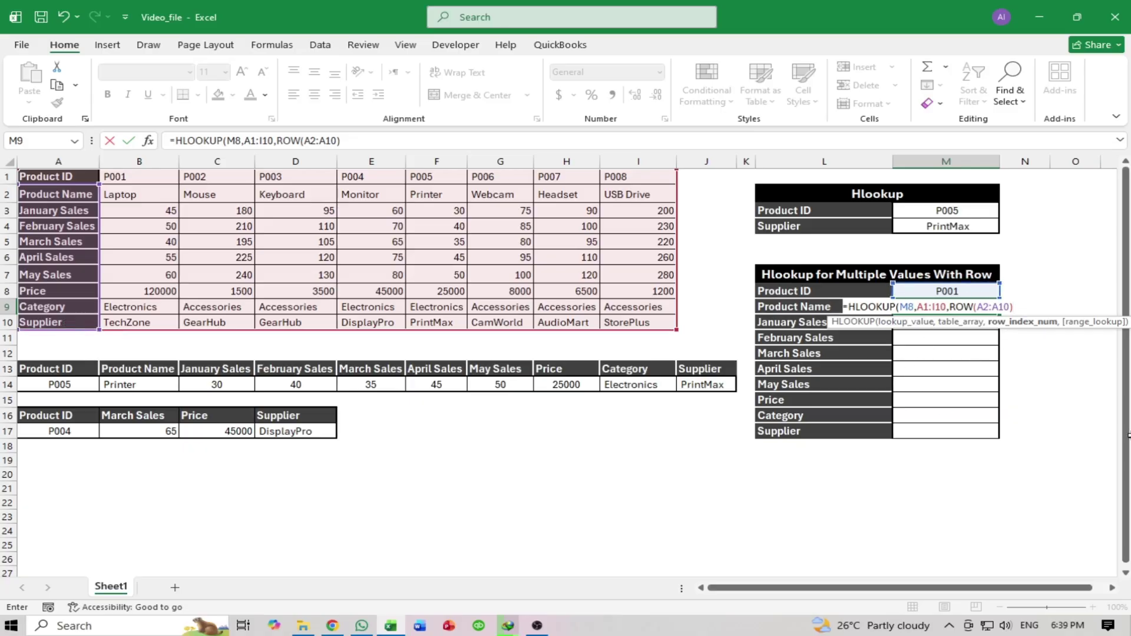
{"action": "type", "text": ","}
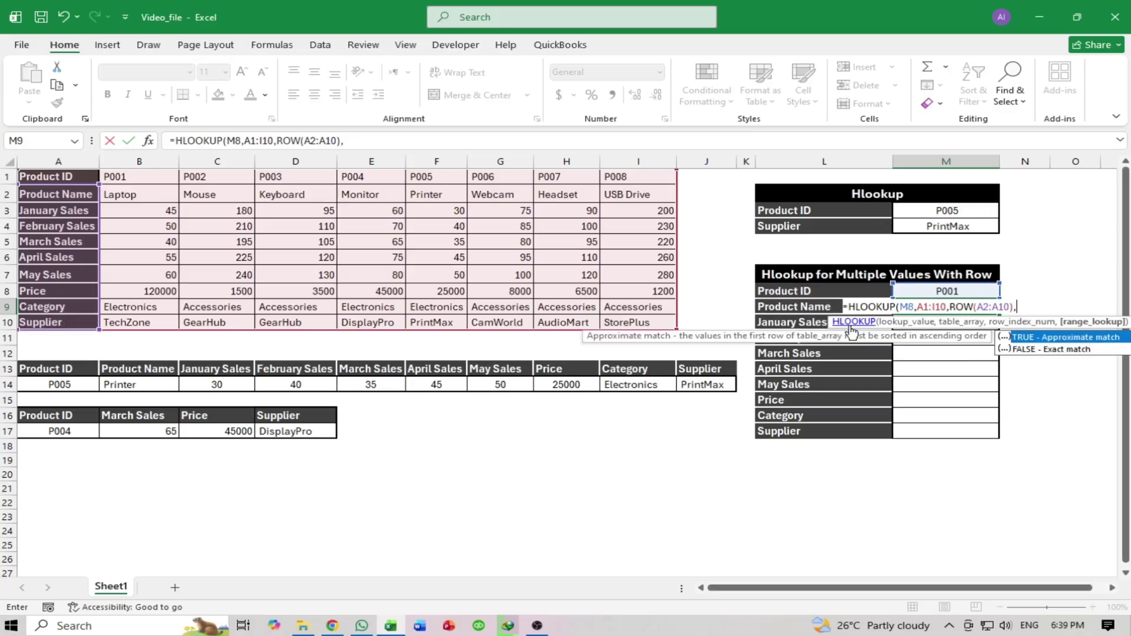
{"action": "key", "text": "Down"}
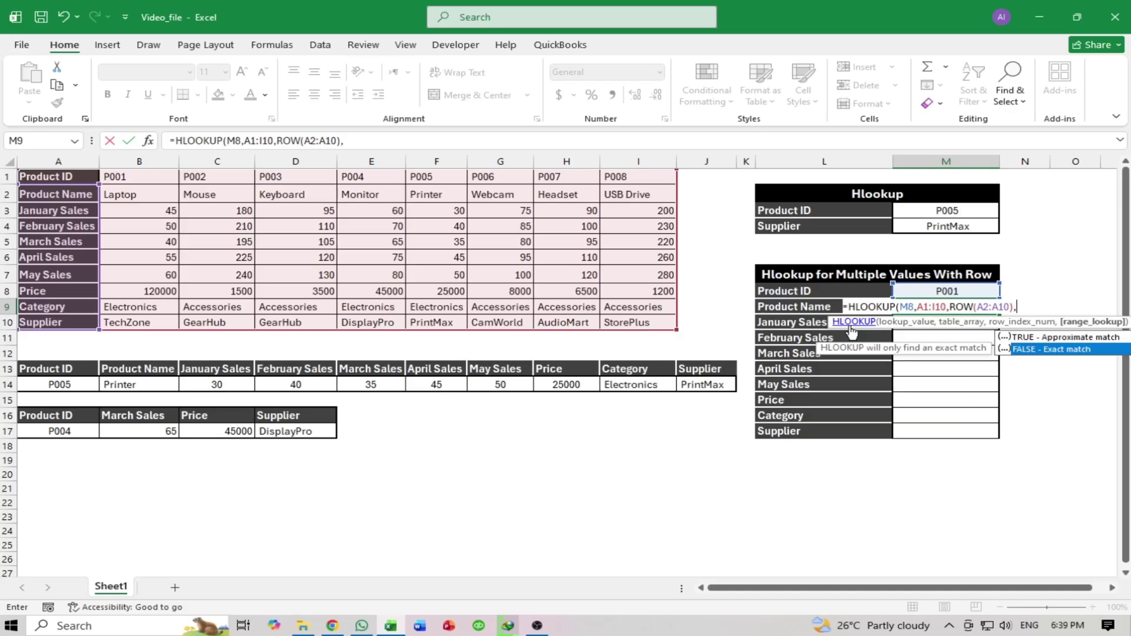
{"action": "key", "text": "Tab"}
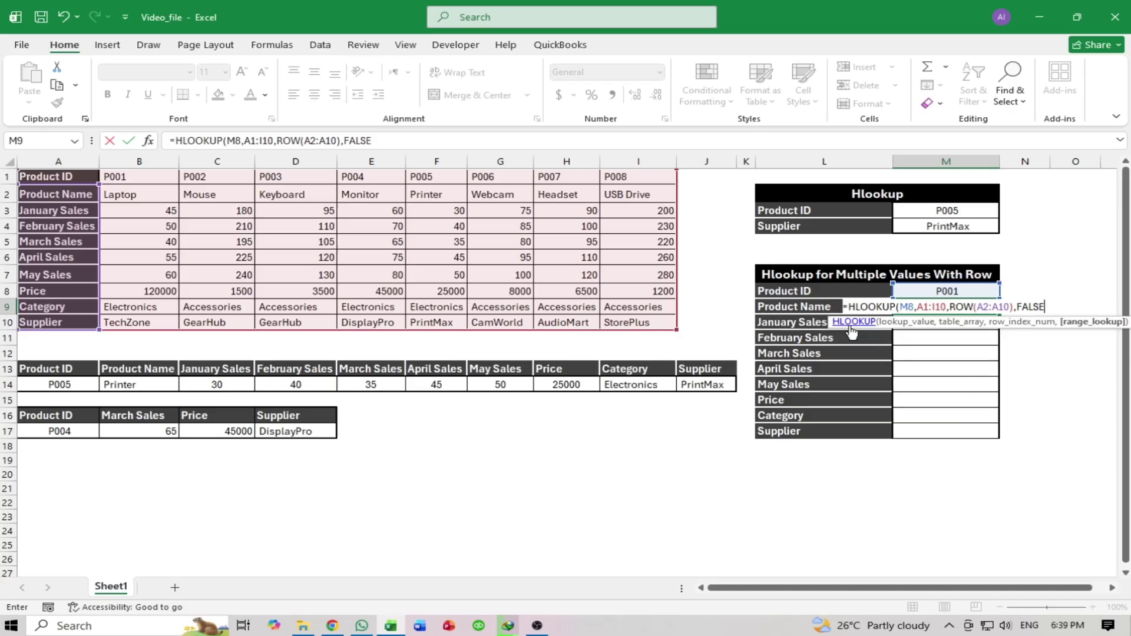
{"action": "key", "text": "Return"}
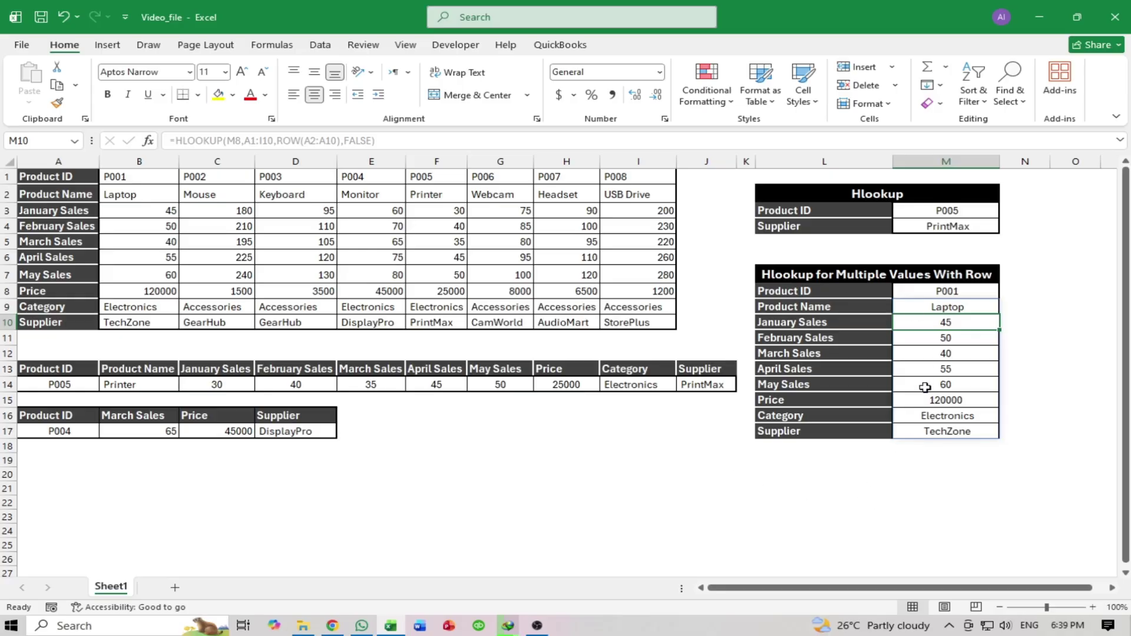
Switch the Product ID in M8 to P007 to test the row-based lookup
{"action": "left_click", "coordinate": [919, 290]}
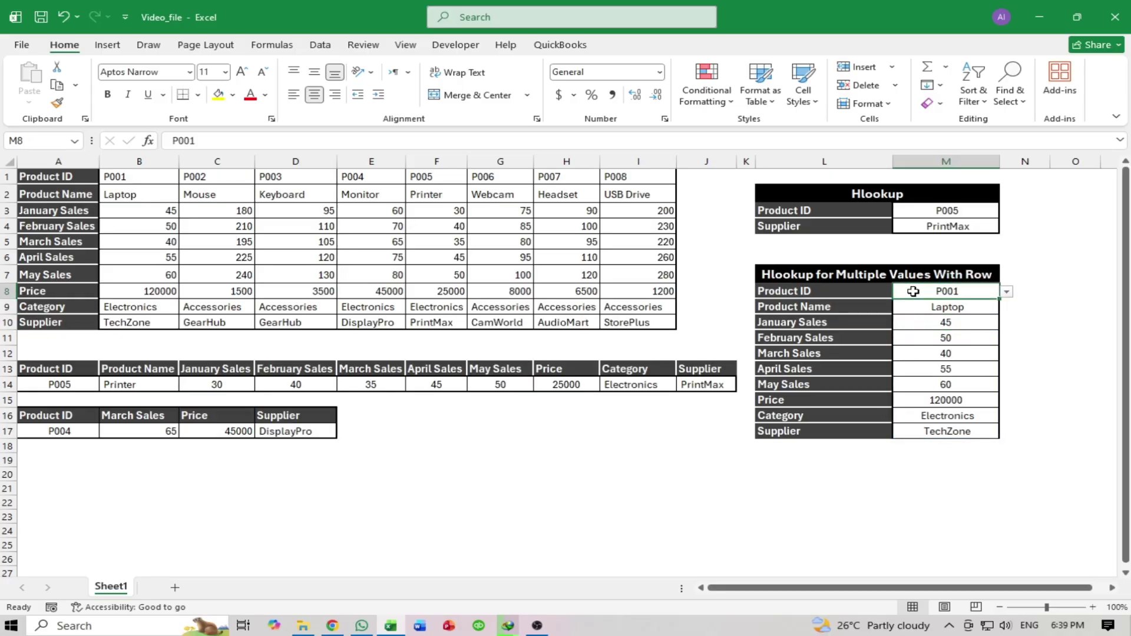
{"action": "left_click", "coordinate": [1007, 293]}
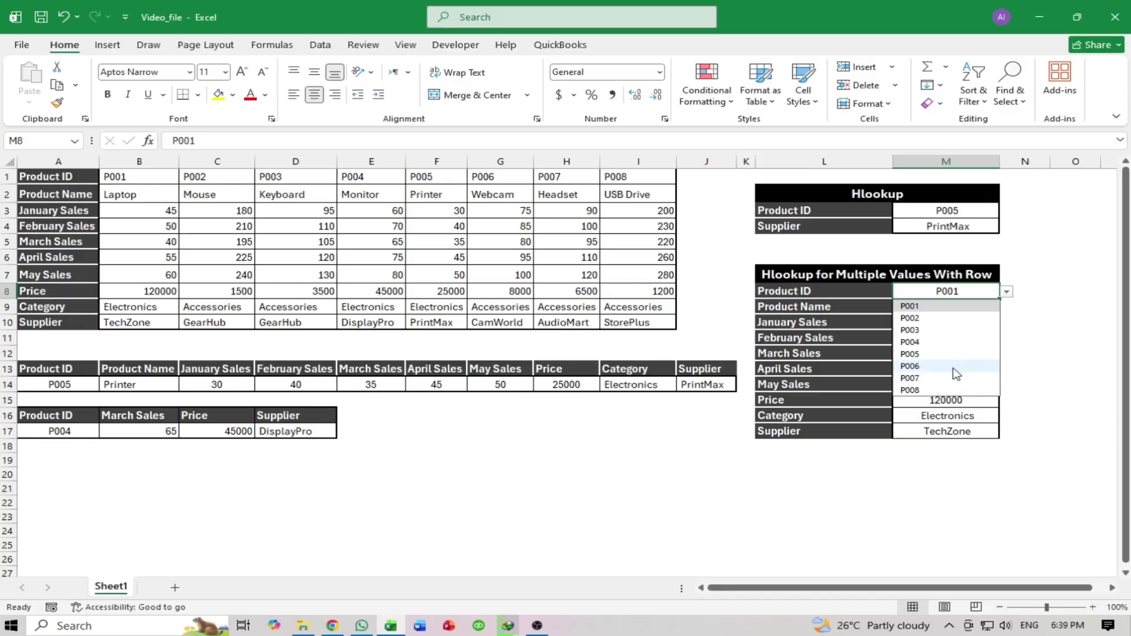
{"action": "left_click", "coordinate": [948, 379]}
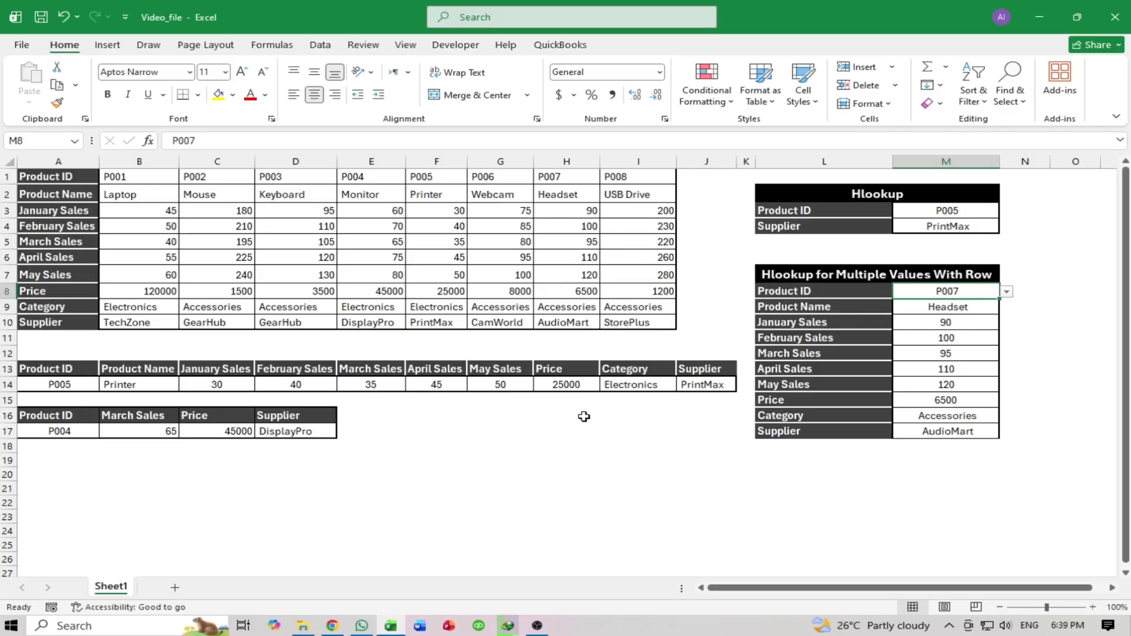
{"action": "left_click", "coordinate": [287, 533]}
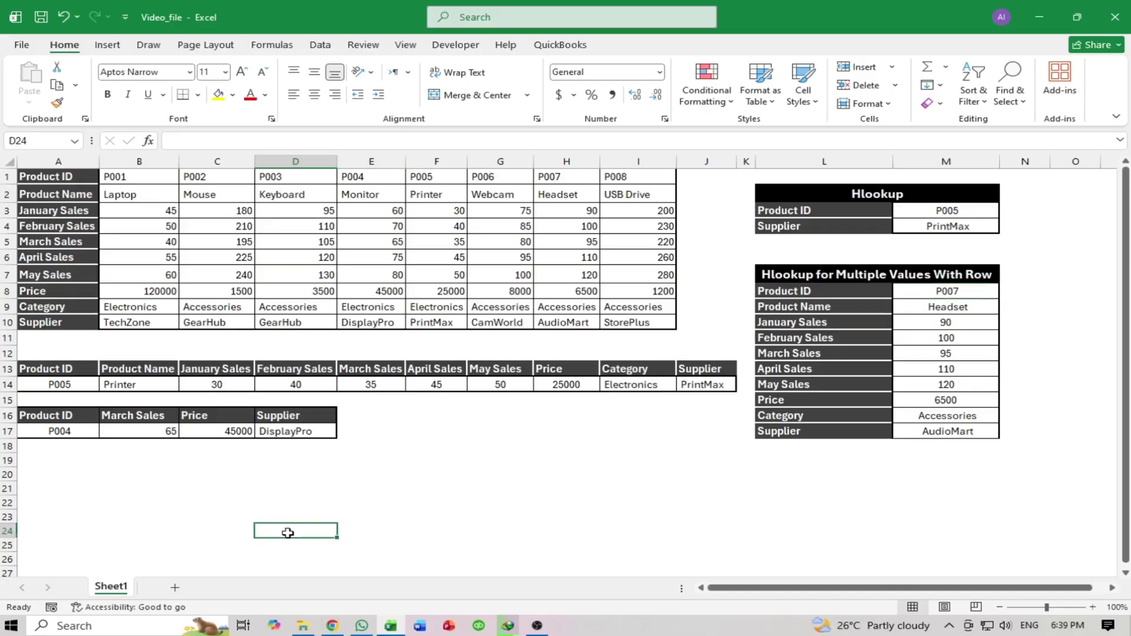